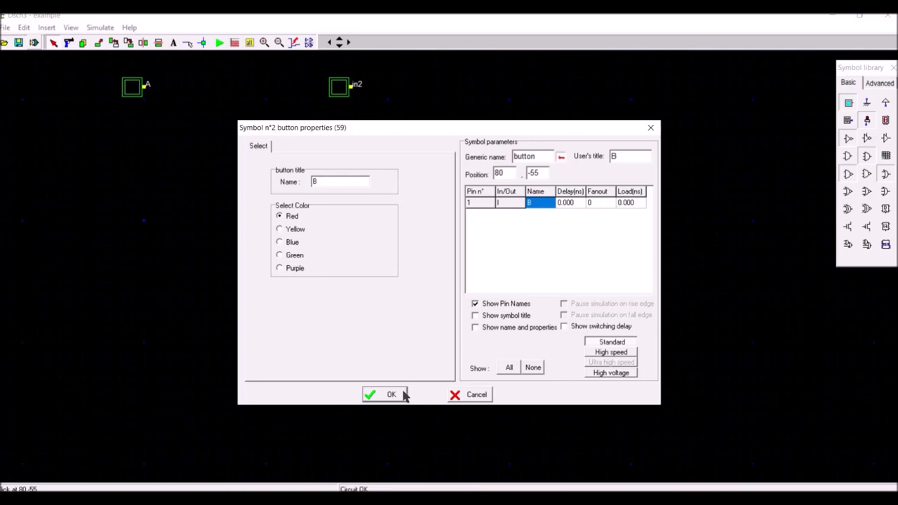
Step: Draw long vertical wires straight down from the output pins of input buttons A and B
{"action": "left_click", "coordinate": [191, 44]}
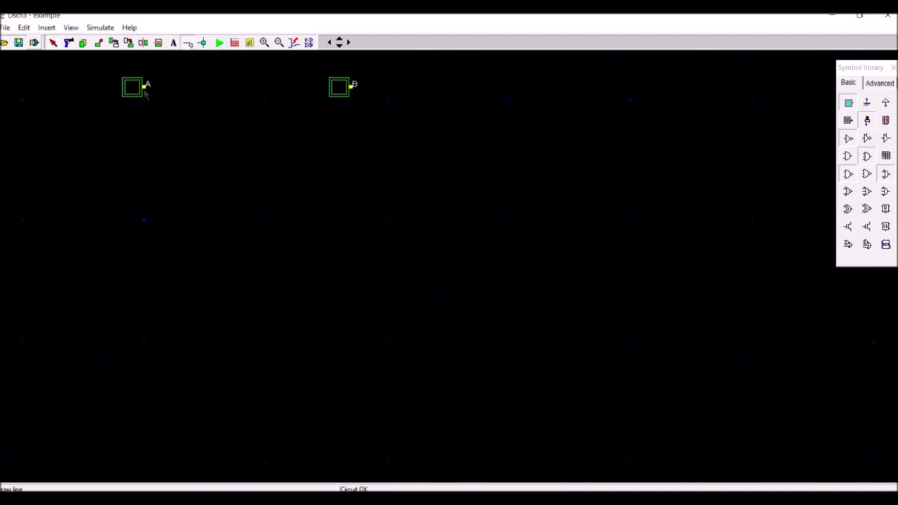
{"action": "left_click_drag", "start_coordinate": [142, 468], "coordinate": [143, 477]}
{"action": "left_click", "coordinate": [192, 42]}
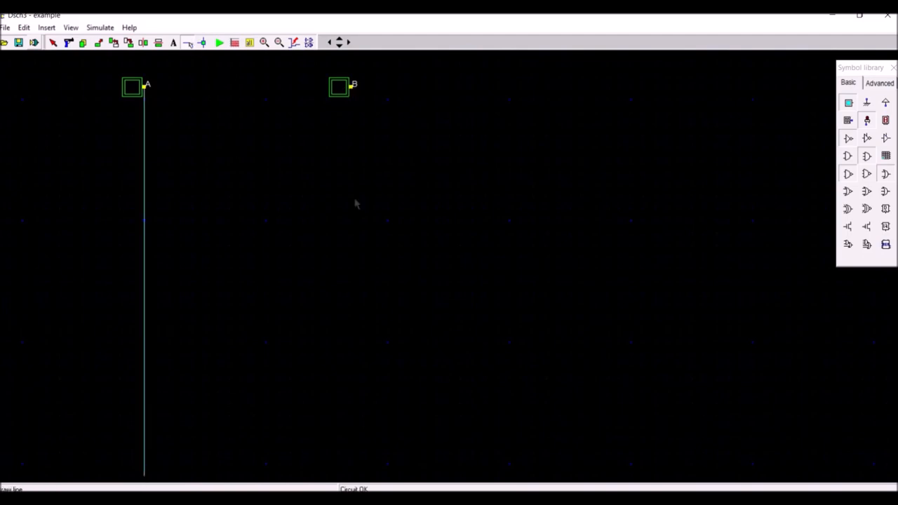
{"action": "left_click_drag", "start_coordinate": [351, 428], "coordinate": [354, 478]}
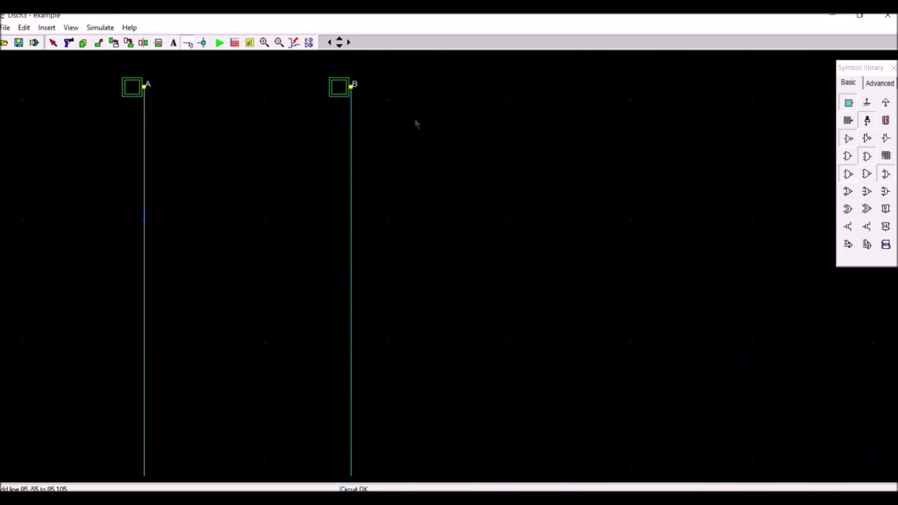
Step: Place one NOT gate with its input on the A wire and another with its input on the B wire
{"action": "left_click", "coordinate": [850, 142]}
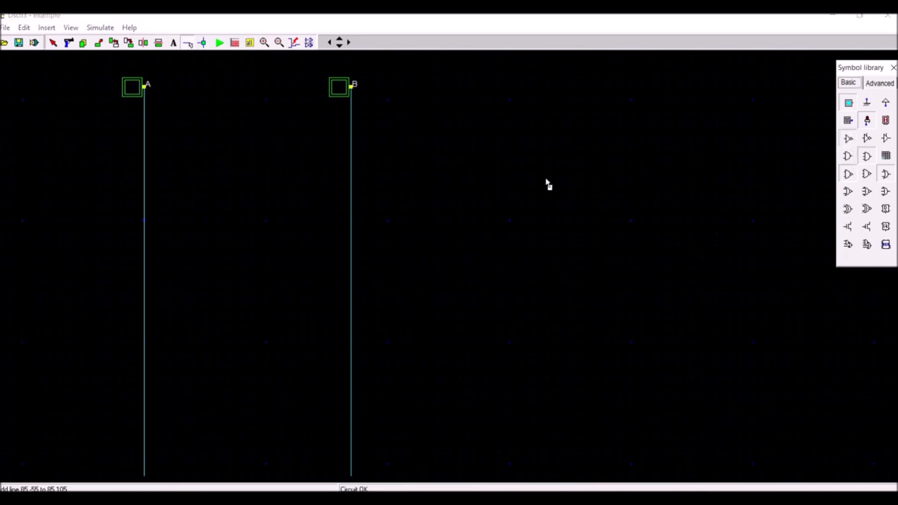
{"action": "left_click", "coordinate": [231, 144]}
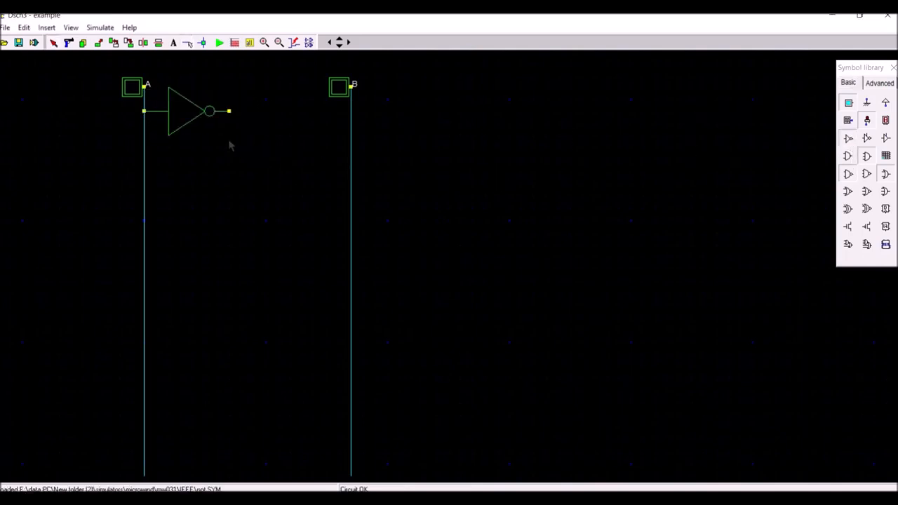
{"action": "left_click", "coordinate": [847, 139]}
{"action": "left_click", "coordinate": [439, 144]}
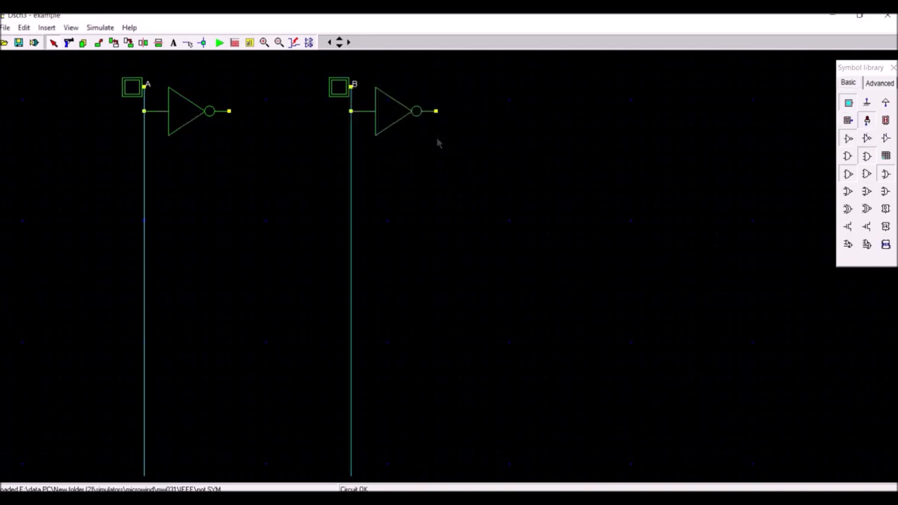
Step: Draw vertical wires down from both NOT gate outputs, ending level with the A and B wires
{"action": "left_click", "coordinate": [187, 43]}
{"action": "left_click_drag", "start_coordinate": [229, 112], "coordinate": [225, 482]}
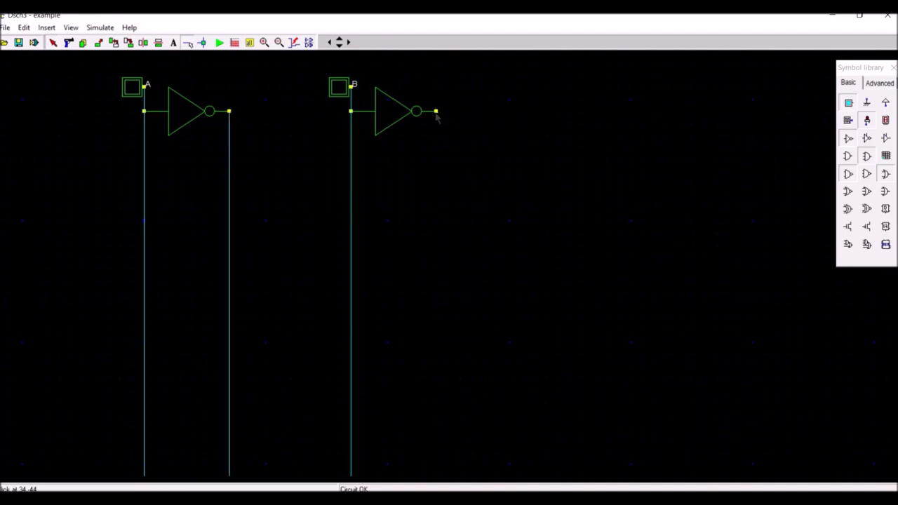
{"action": "left_click_drag", "start_coordinate": [436, 112], "coordinate": [440, 482]}
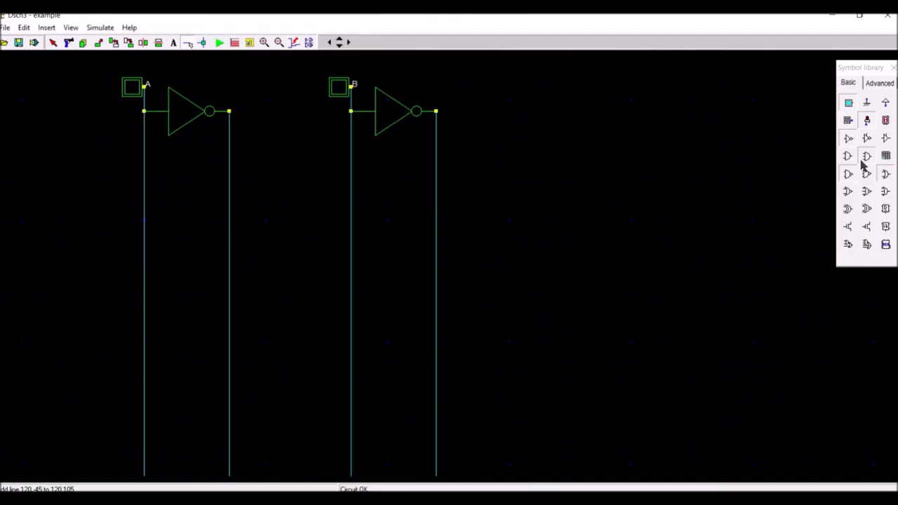
Step: Place a three-input AND gate beside the vertical wires and copy it three times to form a stacked column of four
{"action": "left_click_drag", "start_coordinate": [866, 156], "coordinate": [545, 197]}
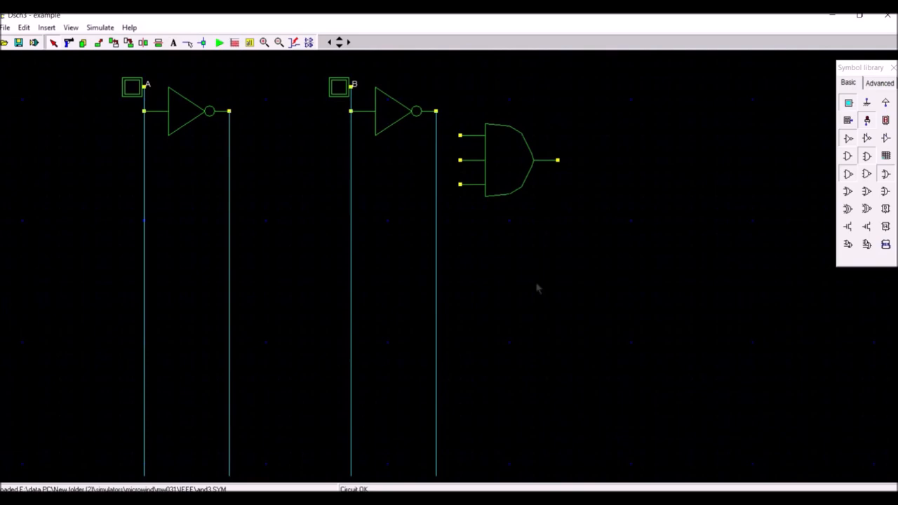
{"action": "left_click", "coordinate": [83, 44]}
{"action": "left_click_drag", "start_coordinate": [495, 192], "coordinate": [501, 265]}
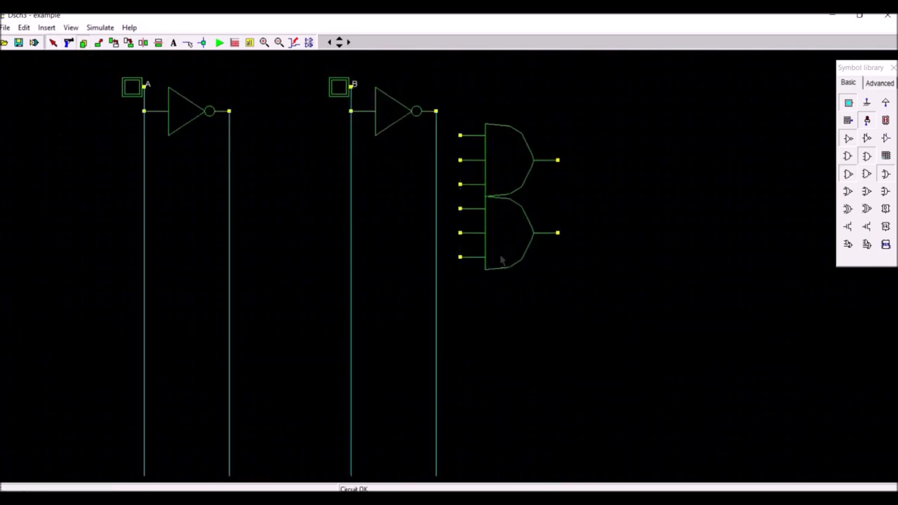
{"action": "left_click", "coordinate": [83, 43]}
{"action": "left_click_drag", "start_coordinate": [495, 270], "coordinate": [500, 344]}
{"action": "left_click", "coordinate": [83, 43]}
{"action": "left_click_drag", "start_coordinate": [495, 341], "coordinate": [495, 414]}
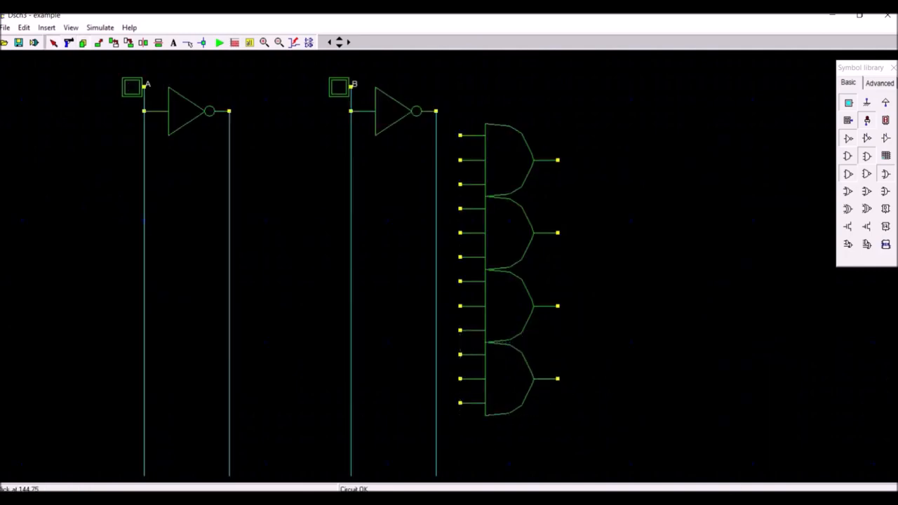
Step: Place three two-input OR gates: one beside each pair of AND gates and one final gate beyond them, midway between
{"action": "left_click", "coordinate": [884, 174]}
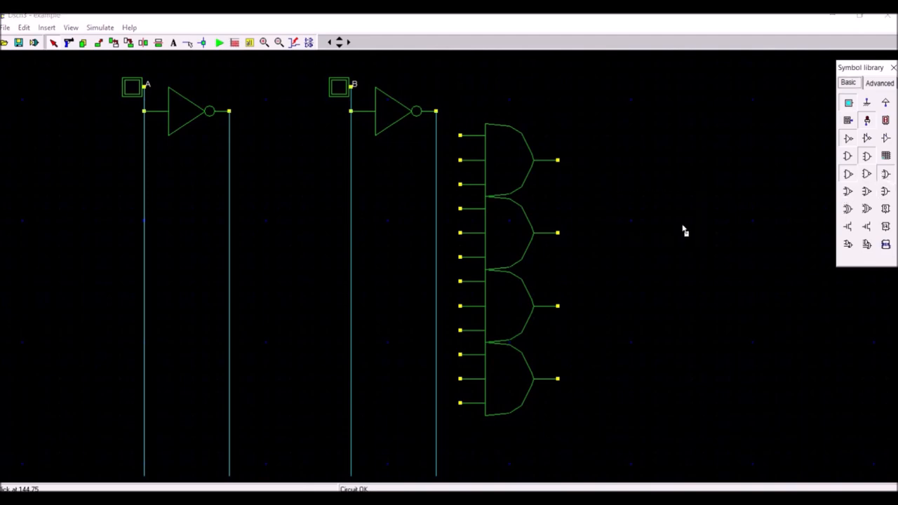
{"action": "left_click", "coordinate": [643, 223]}
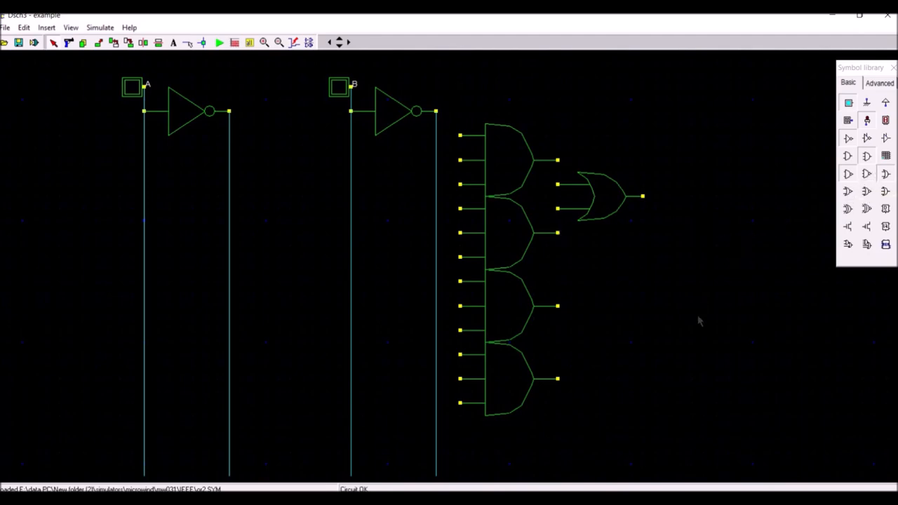
{"action": "left_click", "coordinate": [885, 174]}
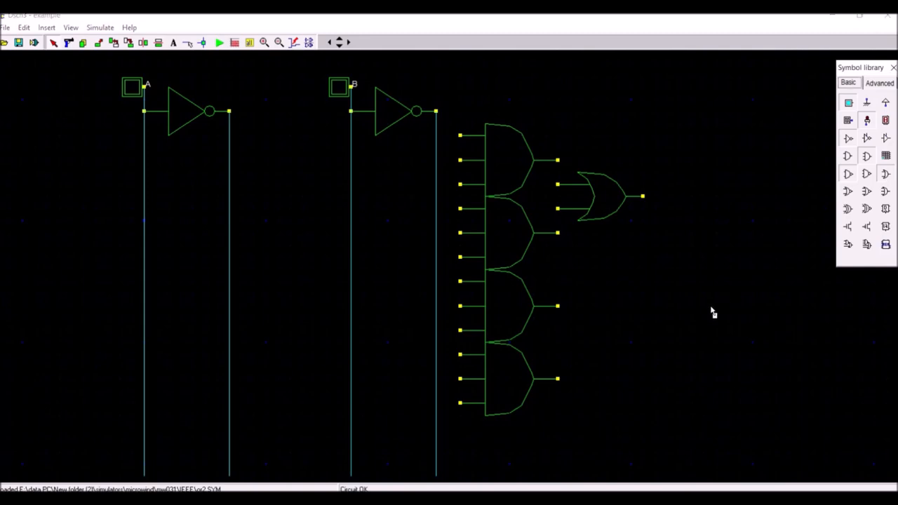
{"action": "left_click", "coordinate": [648, 372]}
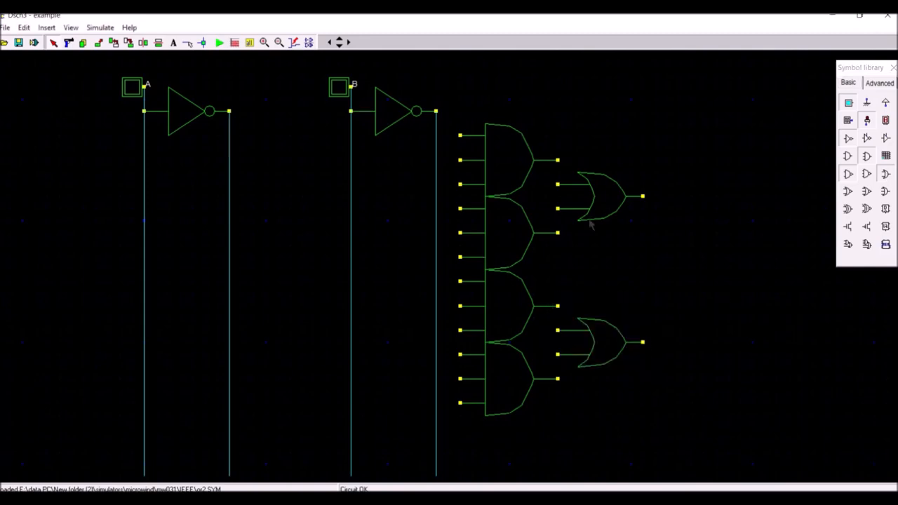
{"action": "left_click", "coordinate": [884, 175]}
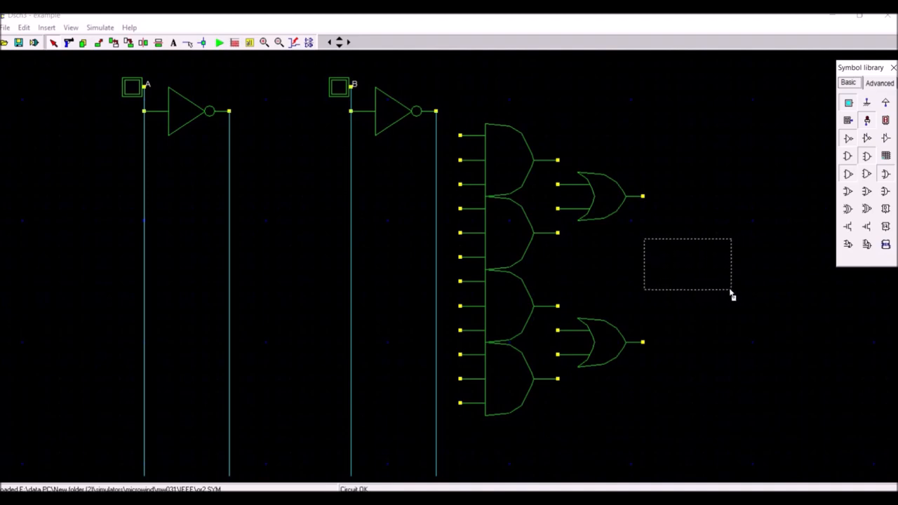
{"action": "left_click", "coordinate": [726, 292]}
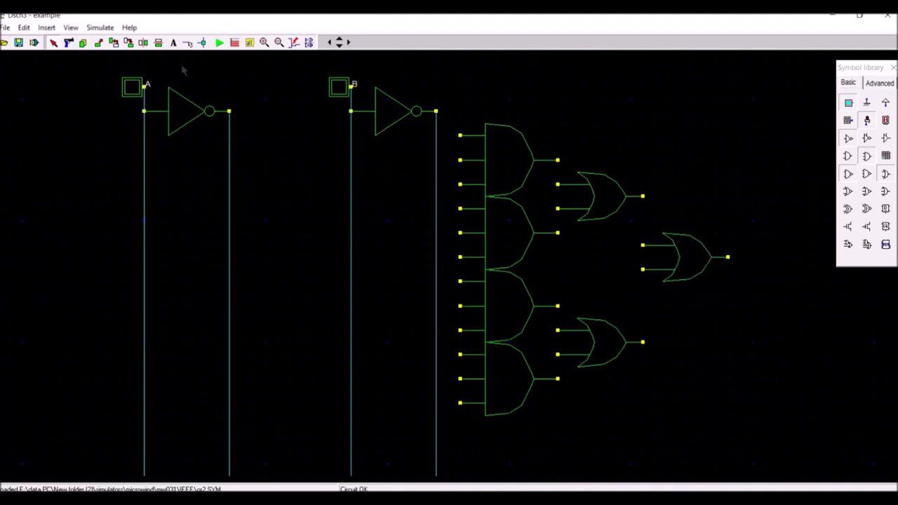
Step: Wire the four AND outputs to the first two OR gates, and those gates' outputs to the final OR gate
{"action": "left_click", "coordinate": [188, 43]}
{"action": "left_click_drag", "start_coordinate": [558, 161], "coordinate": [558, 232]}
{"action": "left_click_drag", "start_coordinate": [558, 306], "coordinate": [557, 379]}
{"action": "left_click_drag", "start_coordinate": [642, 197], "coordinate": [642, 244]}
{"action": "left_click_drag", "start_coordinate": [643, 342], "coordinate": [643, 270]}
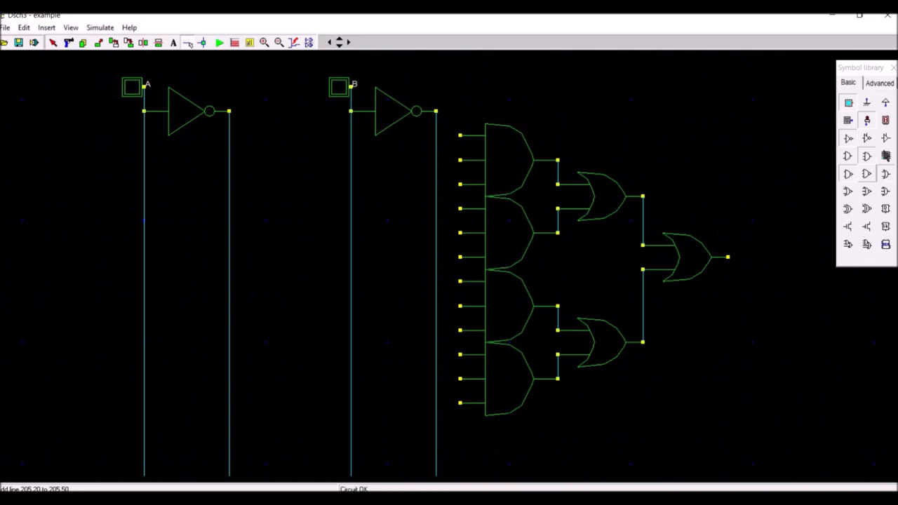
Step: Attach a light to the final OR gate's output and name it Y
{"action": "left_click_drag", "start_coordinate": [867, 120], "coordinate": [733, 250]}
{"action": "double_click", "coordinate": [732, 235]}
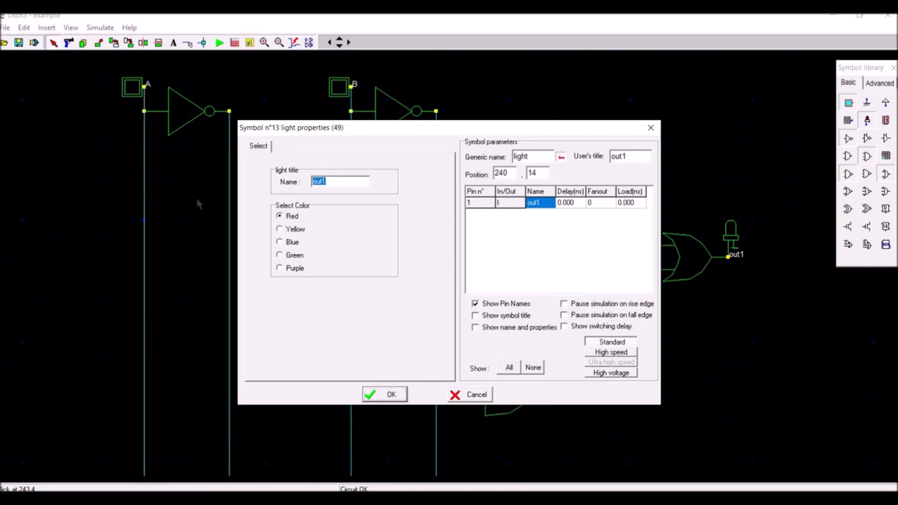
{"action": "type", "text": "Y"}
{"action": "left_click", "coordinate": [378, 397]}
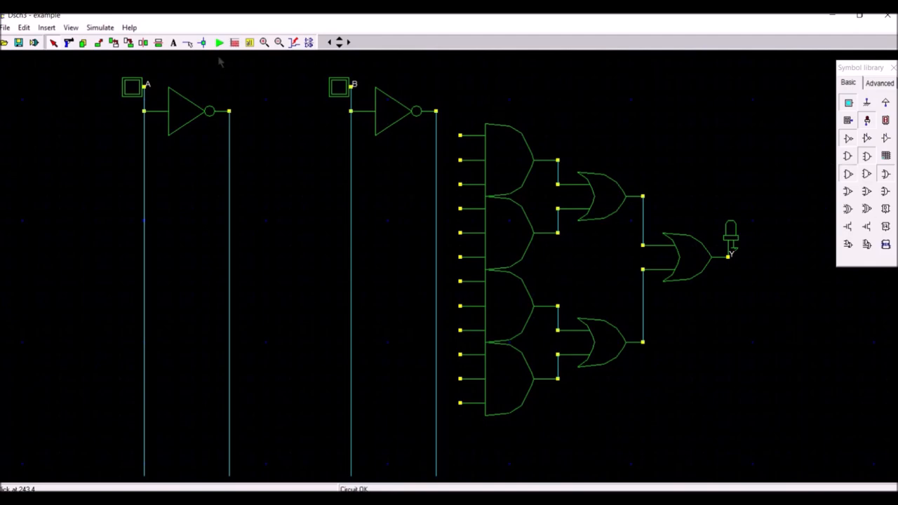
Step: Draw a horizontal wire from the upper input of each AND gate across the vertical wires to just beyond the A line
{"action": "left_click", "coordinate": [185, 43]}
{"action": "left_click_drag", "start_coordinate": [79, 144], "coordinate": [460, 134]}
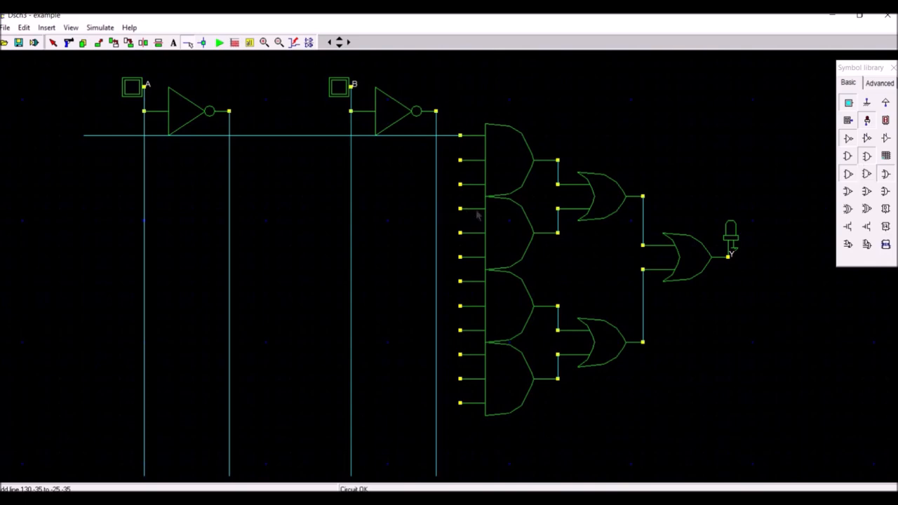
{"action": "left_click_drag", "start_coordinate": [88, 216], "coordinate": [460, 209]}
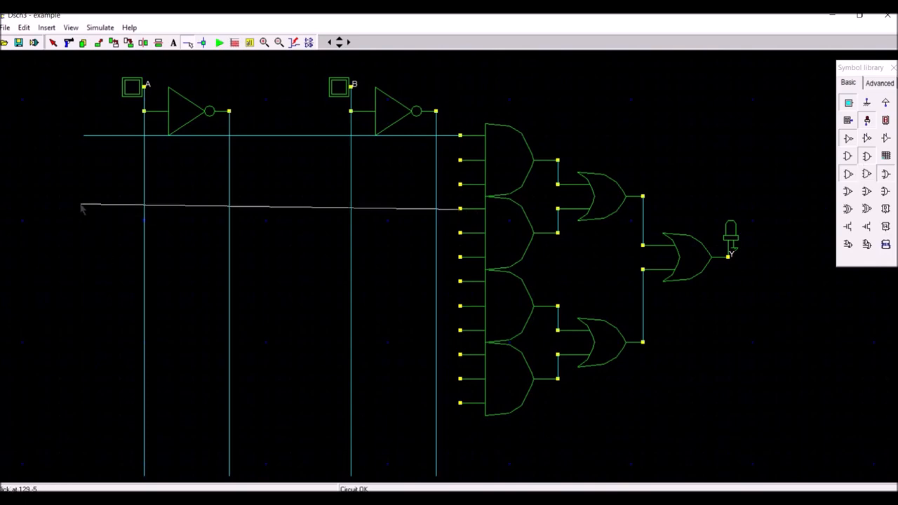
{"action": "left_click_drag", "start_coordinate": [460, 282], "coordinate": [88, 282]}
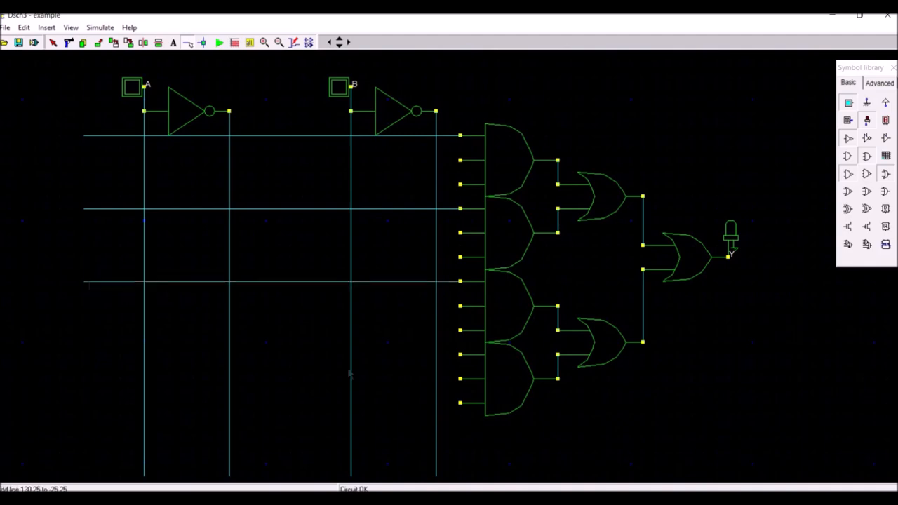
{"action": "left_click_drag", "start_coordinate": [460, 357], "coordinate": [277, 365]}
{"action": "left_click_drag", "start_coordinate": [88, 358], "coordinate": [85, 371]}
Step: Place an input button at the free end of each of the four horizontal wires
{"action": "left_click", "coordinate": [854, 103]}
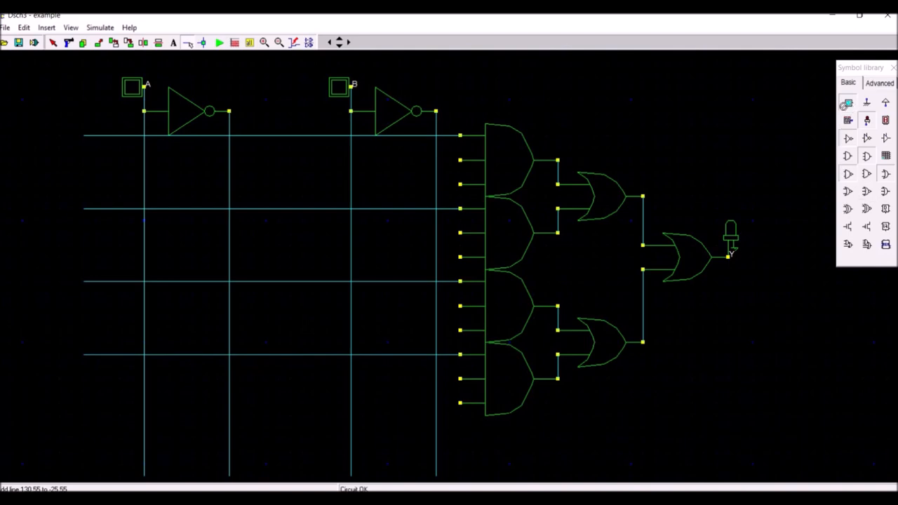
{"action": "left_click", "coordinate": [83, 155]}
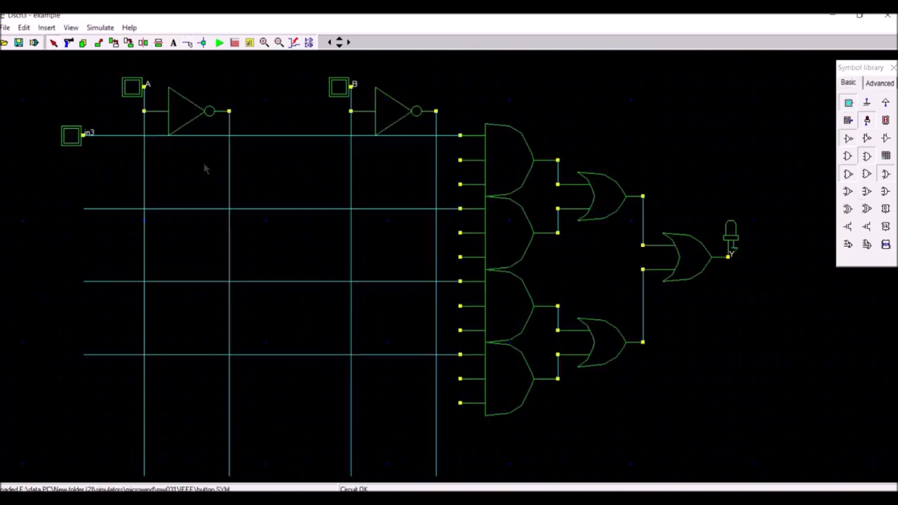
{"action": "left_click", "coordinate": [848, 103]}
{"action": "left_click", "coordinate": [83, 223]}
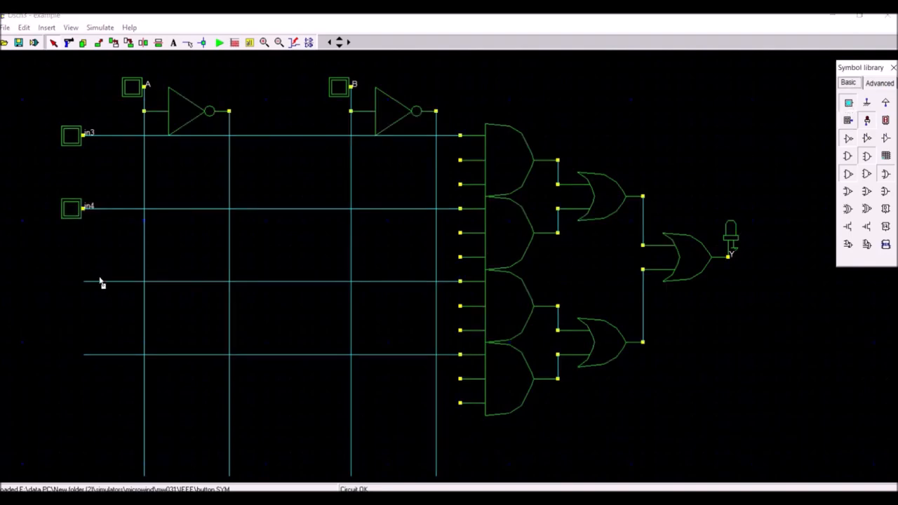
{"action": "left_click", "coordinate": [83, 298]}
{"action": "left_click", "coordinate": [848, 121]}
{"action": "left_click", "coordinate": [82, 370]}
Step: Name the button on the uppermost horizontal wire A
{"action": "double_click", "coordinate": [71, 137]}
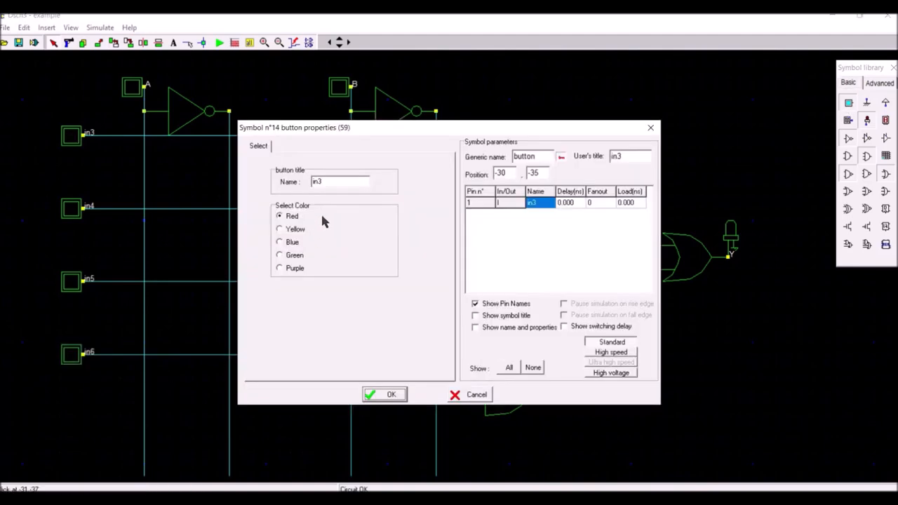
{"action": "left_click_drag", "start_coordinate": [329, 180], "coordinate": [277, 196]}
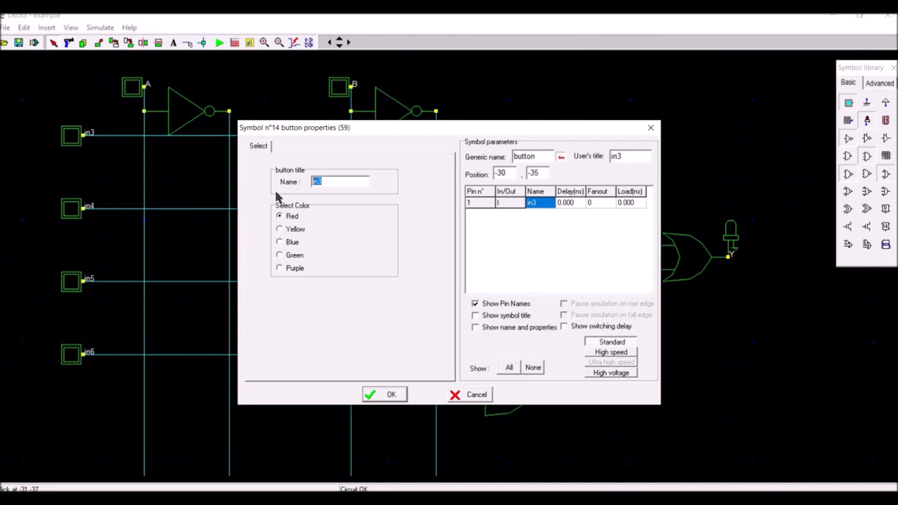
{"action": "type", "text": "A"}
{"action": "left_click", "coordinate": [401, 395]}
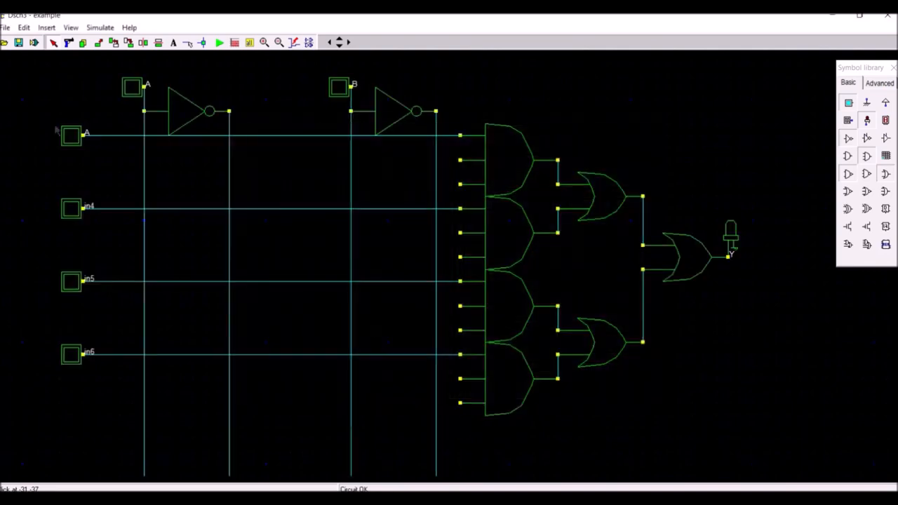
Step: Name the buttons on the first and second horizontal wires P and Q
{"action": "double_click", "coordinate": [67, 138]}
{"action": "left_click_drag", "start_coordinate": [334, 186], "coordinate": [244, 201]}
{"action": "type", "text": "p"}
{"action": "key", "text": "BackSpace"}
{"action": "type", "text": "P"}
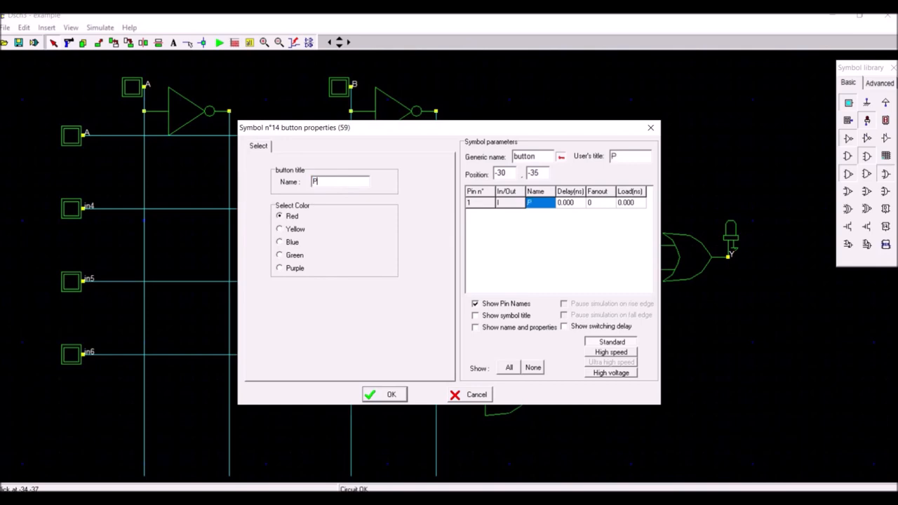
{"action": "left_click", "coordinate": [382, 396]}
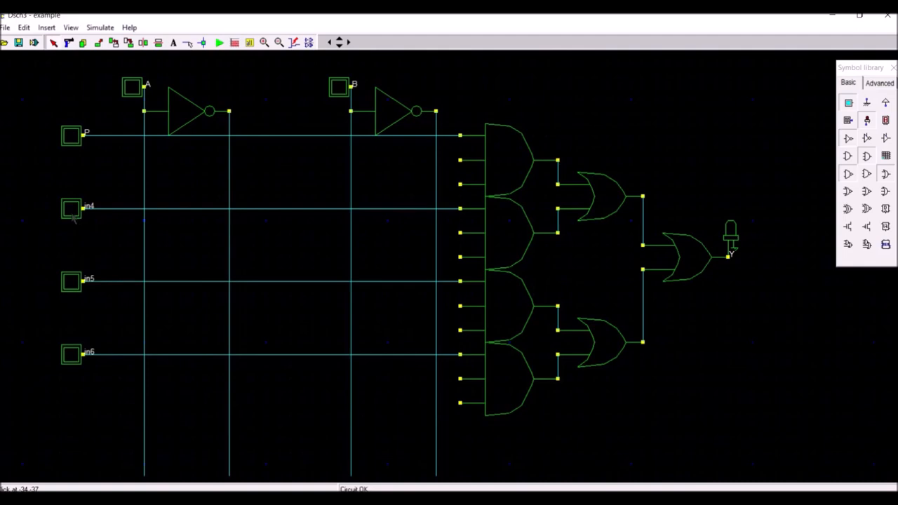
{"action": "double_click", "coordinate": [71, 212]}
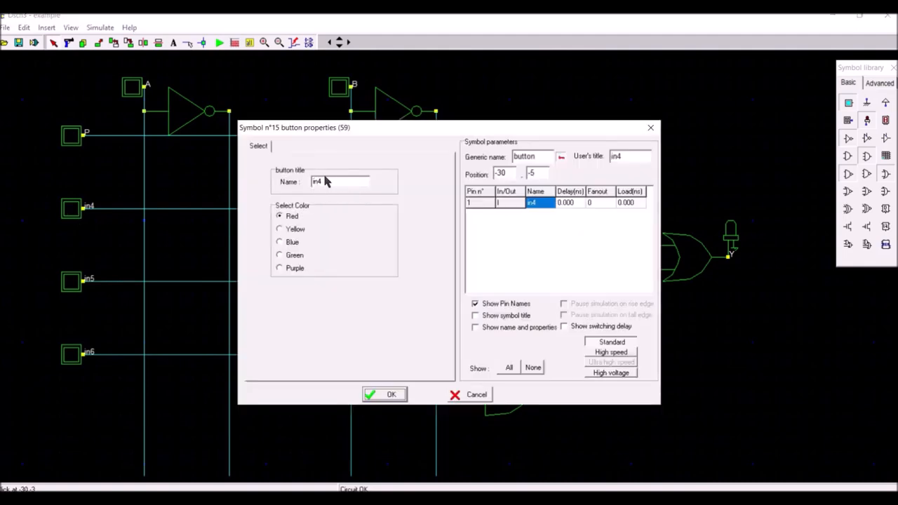
{"action": "left_click_drag", "start_coordinate": [320, 181], "coordinate": [273, 186]}
{"action": "type", "text": "Q"}
{"action": "left_click", "coordinate": [385, 396]}
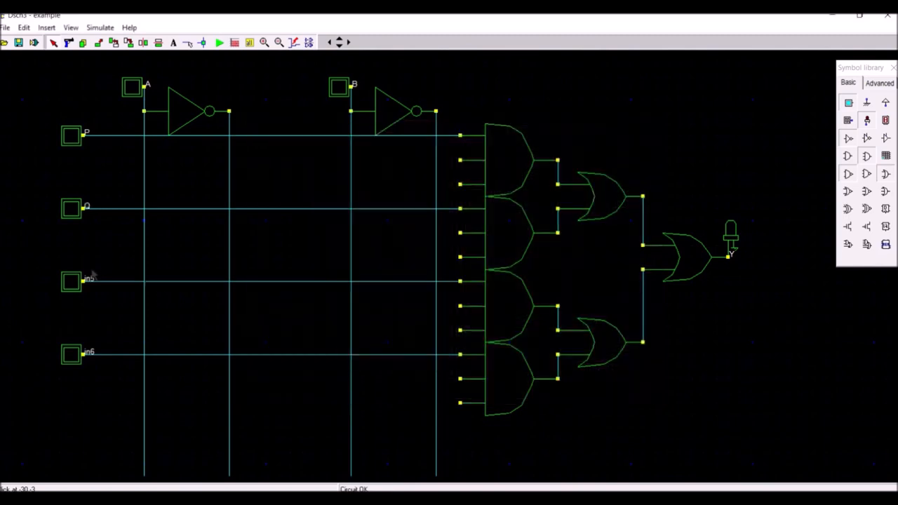
Step: Name the buttons on the third and fourth horizontal wires R and S
{"action": "double_click", "coordinate": [75, 288]}
{"action": "left_click_drag", "start_coordinate": [335, 182], "coordinate": [281, 186]}
{"action": "type", "text": "R"}
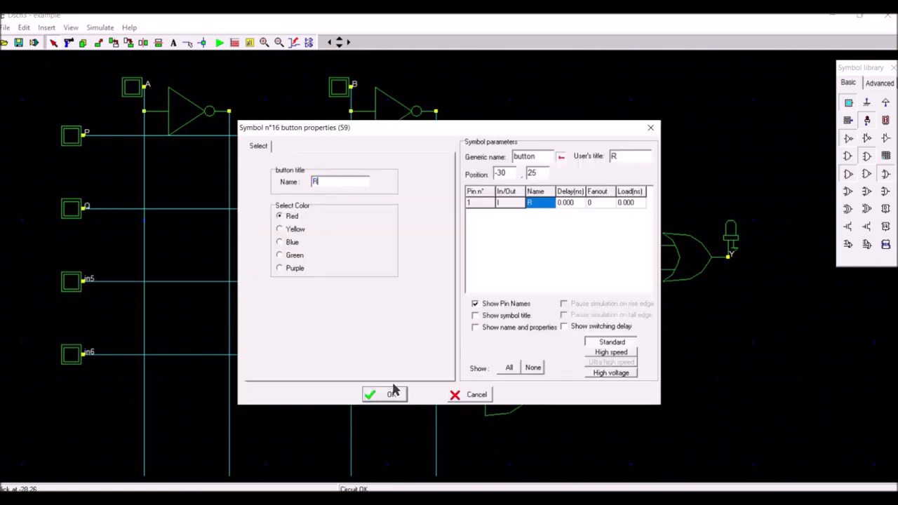
{"action": "left_click", "coordinate": [390, 395]}
{"action": "double_click", "coordinate": [71, 355]}
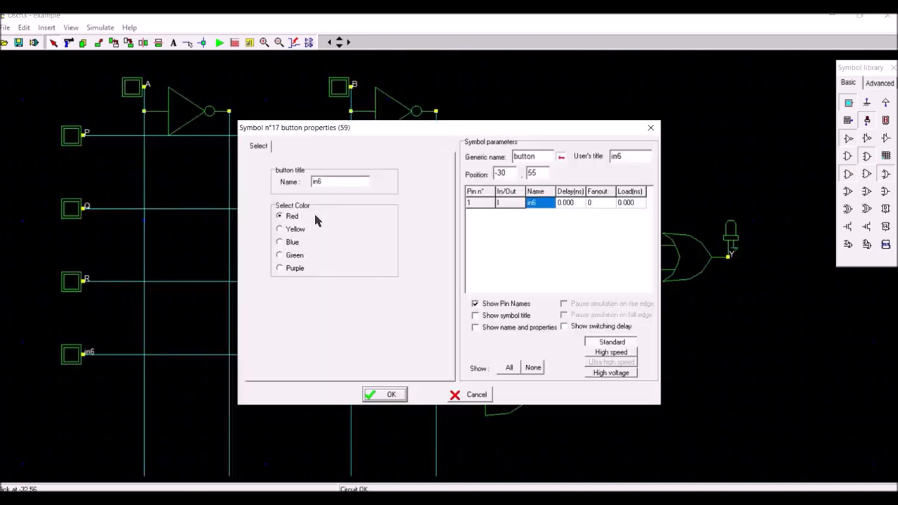
{"action": "left_click_drag", "start_coordinate": [331, 181], "coordinate": [311, 184]}
{"action": "type", "text": "S"}
{"action": "left_click", "coordinate": [383, 397]}
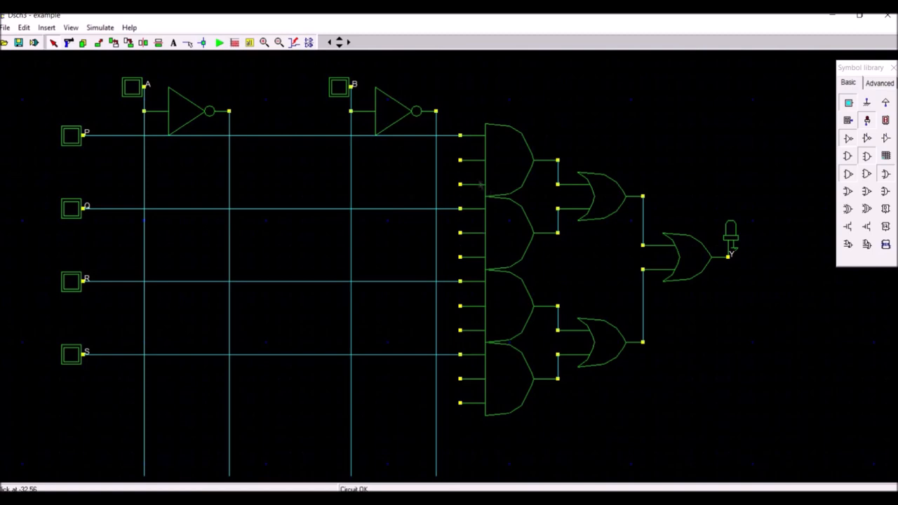
Step: Wire the top AND gate's free inputs to the inverted A and inverted B lines, and the second gate's to inverted A and B
{"action": "left_click", "coordinate": [188, 44]}
{"action": "left_click_drag", "start_coordinate": [244, 177], "coordinate": [460, 160]}
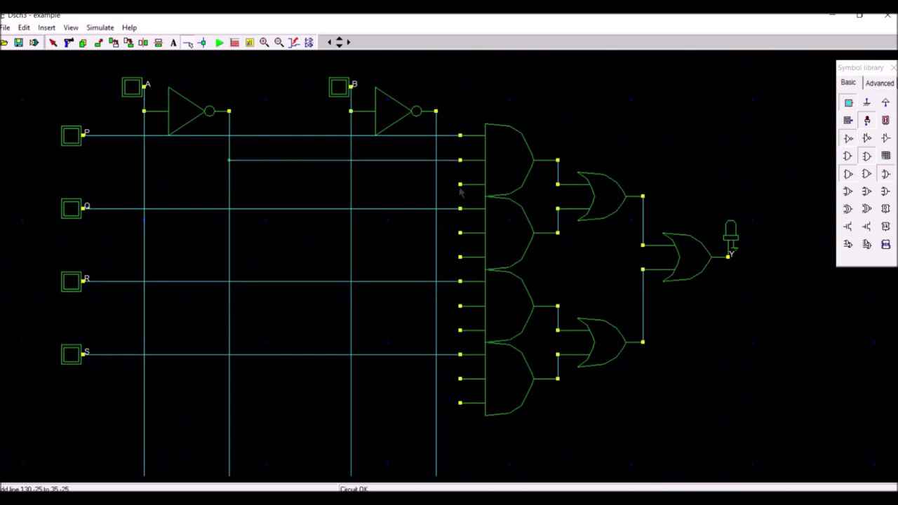
{"action": "left_click_drag", "start_coordinate": [436, 189], "coordinate": [435, 184]}
{"action": "left_click_drag", "start_coordinate": [232, 233], "coordinate": [230, 233]}
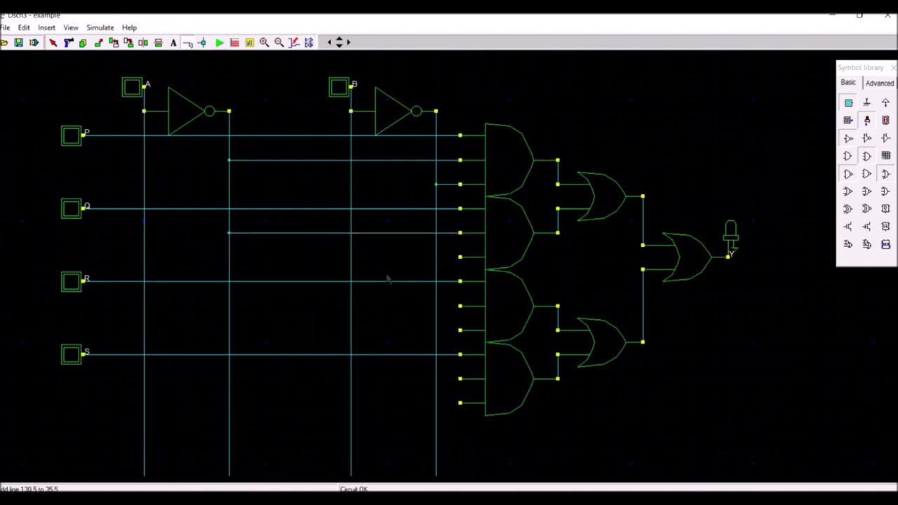
{"action": "left_click_drag", "start_coordinate": [460, 260], "coordinate": [351, 258]}
Step: Wire the third AND gate's free inputs to the A and inverted B lines, and the fourth gate's to A and B
{"action": "left_click_drag", "start_coordinate": [459, 310], "coordinate": [145, 307]}
{"action": "left_click_drag", "start_coordinate": [459, 333], "coordinate": [437, 334]}
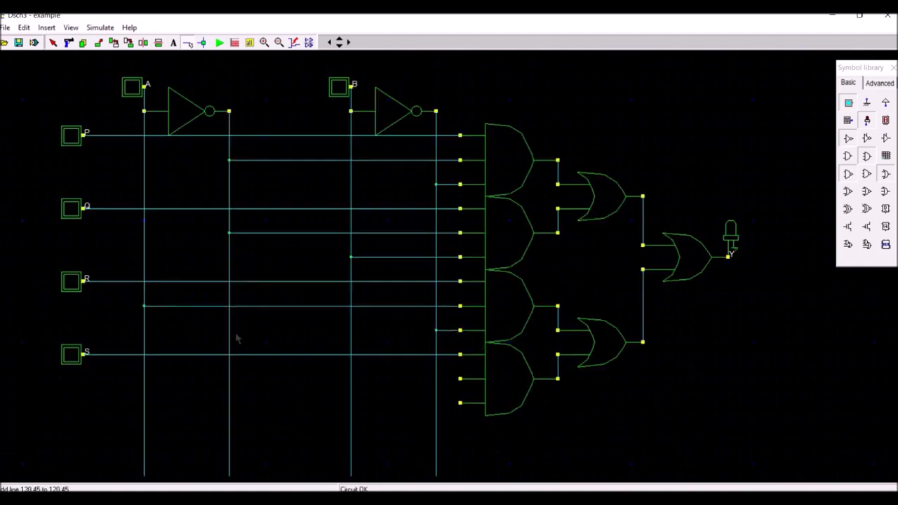
{"action": "left_click_drag", "start_coordinate": [460, 381], "coordinate": [144, 380]}
{"action": "left_click_drag", "start_coordinate": [460, 410], "coordinate": [351, 403]}
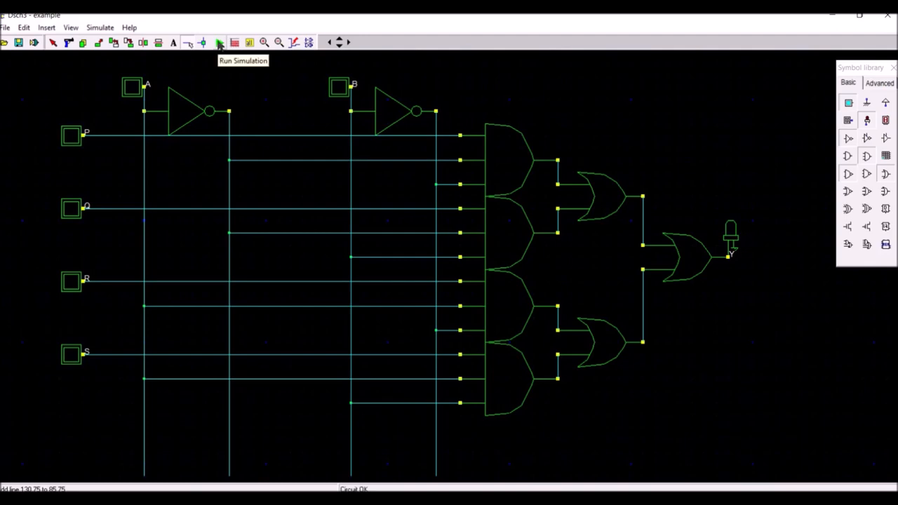
Step: Run the simulation and switch on data inputs P, Q, R and S
{"action": "left_click", "coordinate": [219, 42]}
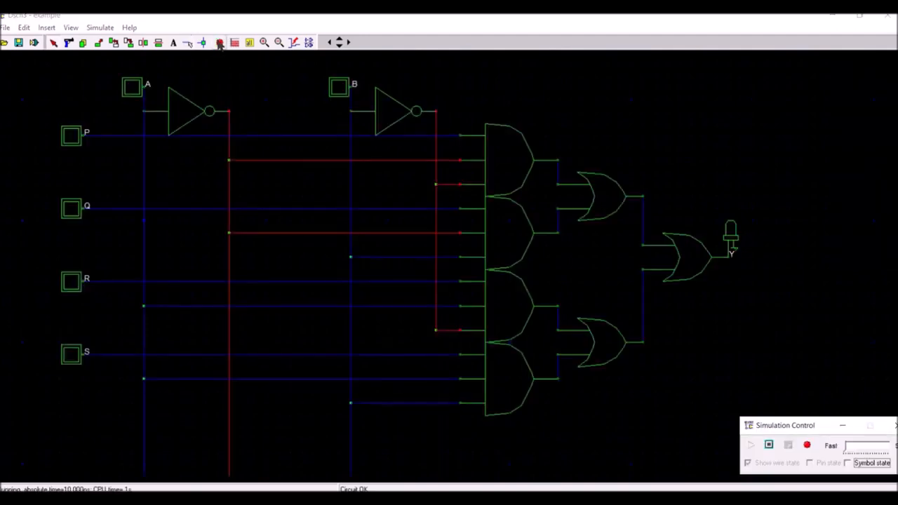
{"action": "left_click", "coordinate": [70, 137]}
{"action": "left_click", "coordinate": [71, 209]}
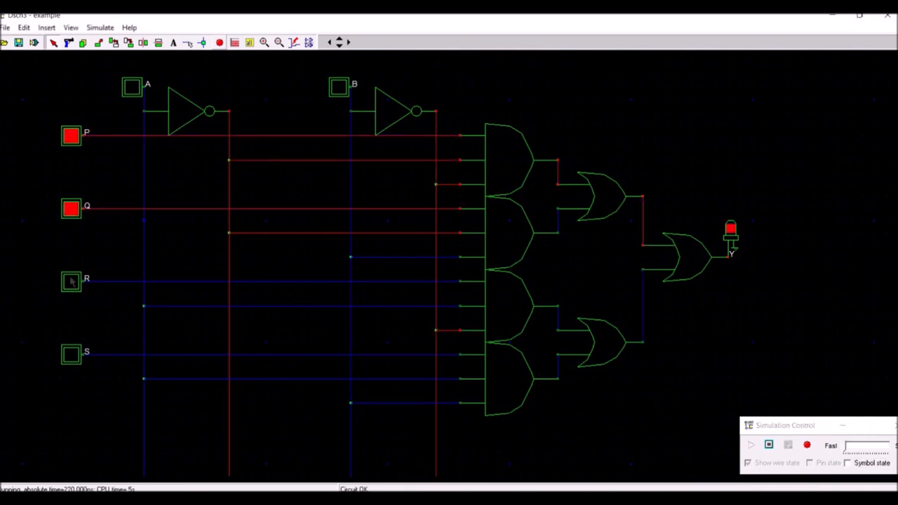
{"action": "left_click", "coordinate": [71, 281]}
{"action": "left_click", "coordinate": [71, 354]}
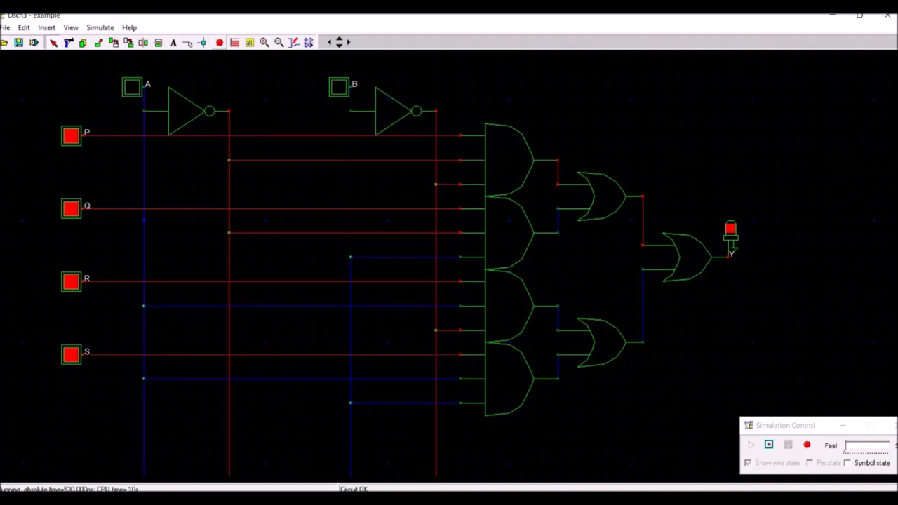
Step: Toggle P repeatedly with A and B off to check its effect on output Y
{"action": "left_click", "coordinate": [71, 136]}
{"action": "left_click", "coordinate": [70, 135]}
{"action": "left_click", "coordinate": [71, 135]}
{"action": "left_click", "coordinate": [70, 135]}
{"action": "left_click", "coordinate": [71, 136]}
{"action": "left_click", "coordinate": [70, 135]}
{"action": "left_click", "coordinate": [71, 136]}
{"action": "left_click", "coordinate": [71, 136]}
{"action": "left_click", "coordinate": [71, 135]}
{"action": "left_click", "coordinate": [70, 136]}
{"action": "left_click", "coordinate": [71, 136]}
{"action": "left_click", "coordinate": [71, 135]}
{"action": "left_click", "coordinate": [71, 136]}
{"action": "left_click", "coordinate": [70, 135]}
{"action": "left_click", "coordinate": [71, 135]}
{"action": "left_click", "coordinate": [71, 135]}
{"action": "left_click", "coordinate": [71, 136]}
{"action": "left_click", "coordinate": [71, 136]}
{"action": "left_click", "coordinate": [71, 135]}
{"action": "left_click", "coordinate": [71, 136]}
{"action": "left_click", "coordinate": [71, 135]}
{"action": "left_click", "coordinate": [71, 135]}
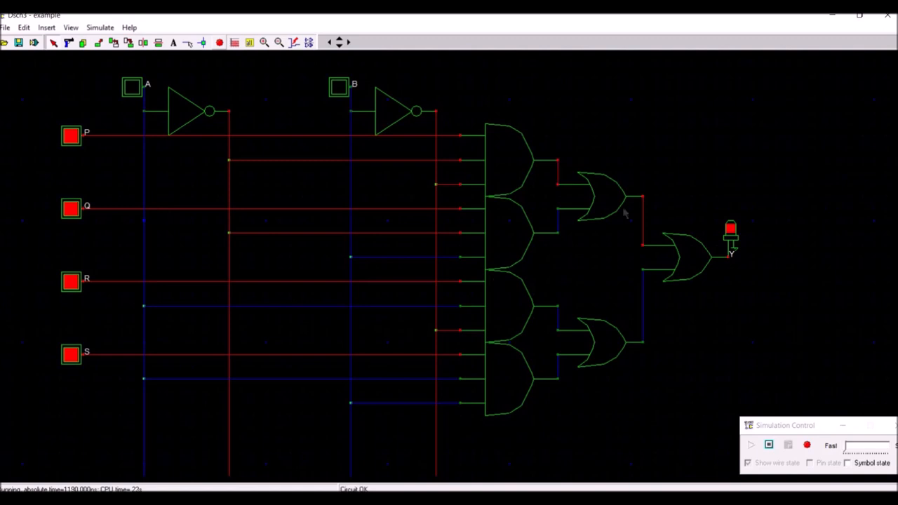
Step: Toggle Q, R and S off and on with A and B off to check their effect on output Y
{"action": "left_click", "coordinate": [71, 208]}
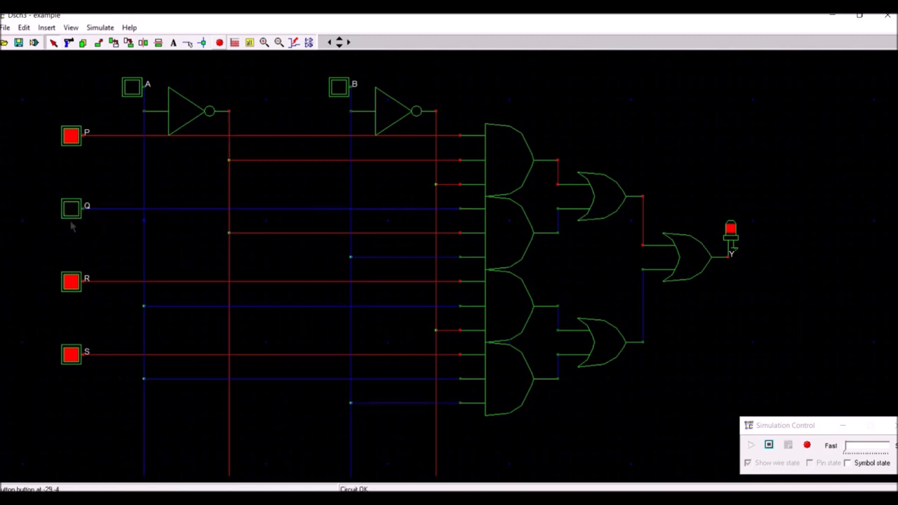
{"action": "left_click", "coordinate": [71, 281]}
{"action": "left_click", "coordinate": [71, 354]}
{"action": "left_click", "coordinate": [71, 282]}
{"action": "left_click", "coordinate": [70, 209]}
{"action": "left_click", "coordinate": [70, 208]}
{"action": "left_click", "coordinate": [70, 282]}
{"action": "left_click", "coordinate": [71, 354]}
{"action": "left_click", "coordinate": [71, 281]}
{"action": "left_click", "coordinate": [71, 208]}
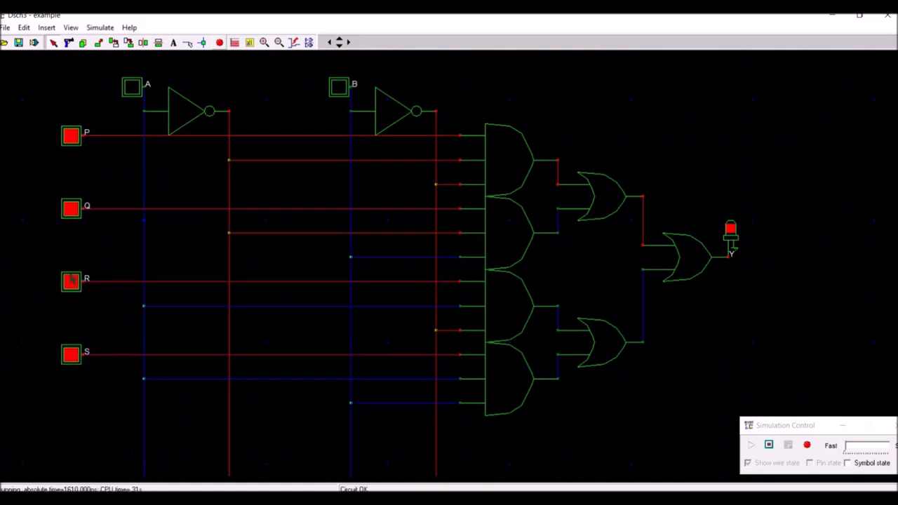
{"action": "left_click", "coordinate": [71, 281]}
{"action": "left_click", "coordinate": [71, 354]}
{"action": "left_click", "coordinate": [71, 281]}
{"action": "left_click", "coordinate": [71, 354]}
Step: Toggle P again with A and B off, leaving it on
{"action": "left_click", "coordinate": [69, 140]}
{"action": "left_click", "coordinate": [69, 139]}
{"action": "left_click", "coordinate": [69, 140]}
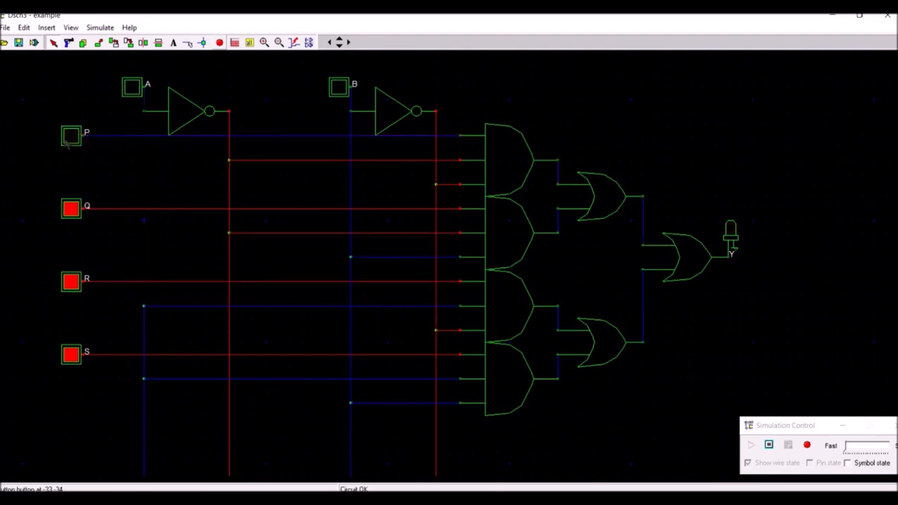
{"action": "left_click", "coordinate": [68, 139]}
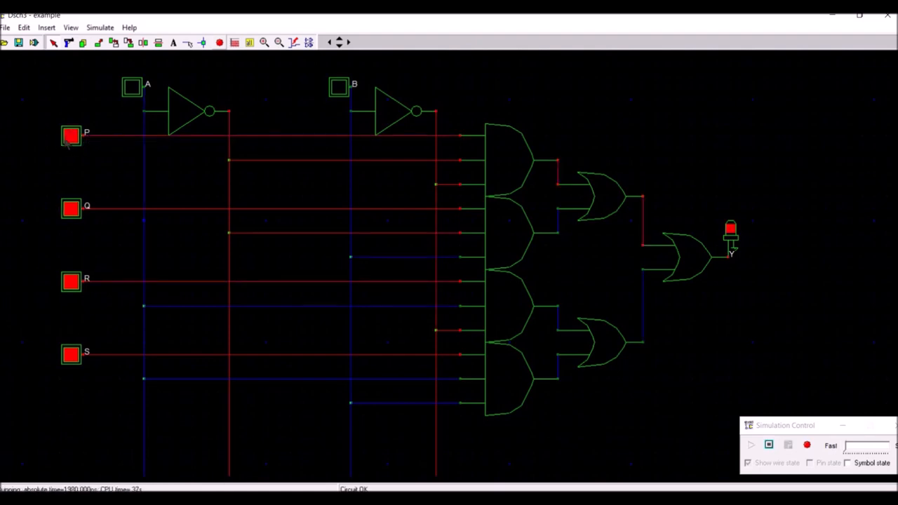
Step: Switch select input A on and toggle P repeatedly to check its effect on output Y
{"action": "left_click", "coordinate": [133, 88]}
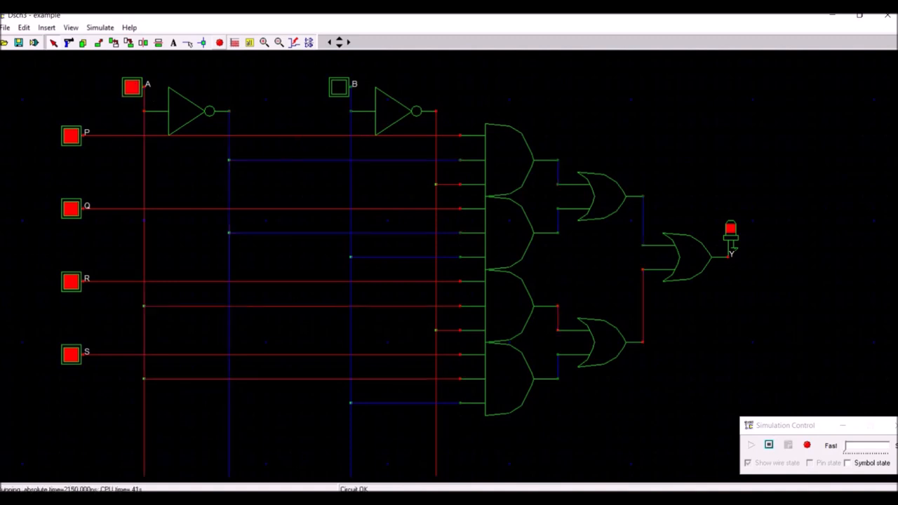
{"action": "left_click", "coordinate": [72, 138]}
{"action": "left_click", "coordinate": [72, 138]}
{"action": "left_click", "coordinate": [72, 138]}
{"action": "left_click", "coordinate": [73, 138]}
{"action": "left_click", "coordinate": [73, 138]}
{"action": "left_click", "coordinate": [72, 138]}
{"action": "left_click", "coordinate": [72, 138]}
{"action": "left_click", "coordinate": [74, 139]}
{"action": "left_click", "coordinate": [74, 139]}
{"action": "left_click", "coordinate": [74, 139]}
{"action": "left_click", "coordinate": [73, 139]}
{"action": "left_click", "coordinate": [74, 139]}
{"action": "left_click", "coordinate": [74, 139]}
{"action": "left_click", "coordinate": [74, 139]}
{"action": "left_click", "coordinate": [73, 139]}
{"action": "left_click", "coordinate": [73, 139]}
{"action": "left_click", "coordinate": [74, 139]}
{"action": "left_click", "coordinate": [74, 139]}
Step: Toggle Q repeatedly with A on and B off to check its effect on output Y
{"action": "left_click", "coordinate": [71, 209]}
{"action": "left_click", "coordinate": [71, 209]}
{"action": "left_click", "coordinate": [71, 209]}
{"action": "left_click", "coordinate": [71, 209]}
{"action": "left_click", "coordinate": [72, 209]}
{"action": "left_click", "coordinate": [72, 209]}
{"action": "left_click", "coordinate": [72, 209]}
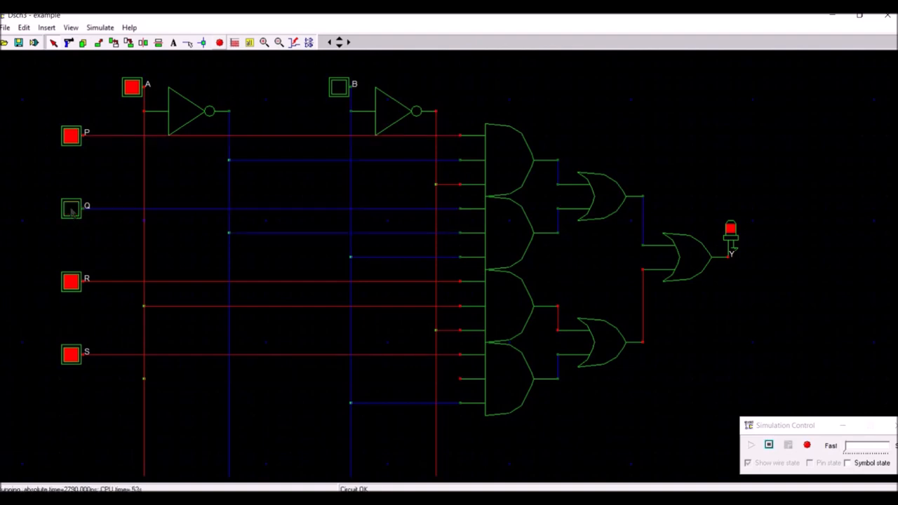
{"action": "left_click", "coordinate": [73, 209]}
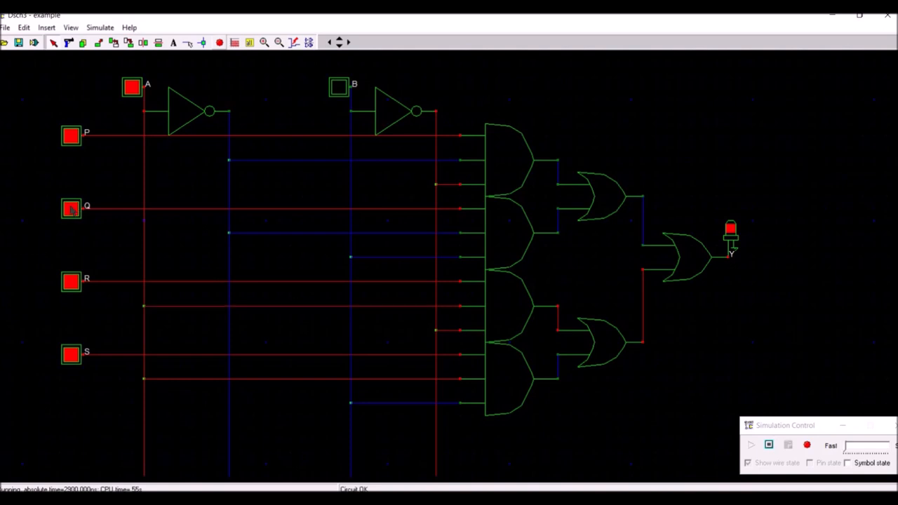
{"action": "left_click", "coordinate": [72, 209]}
{"action": "left_click", "coordinate": [72, 209]}
{"action": "left_click", "coordinate": [73, 209]}
{"action": "left_click", "coordinate": [73, 209]}
{"action": "left_click", "coordinate": [71, 210]}
{"action": "left_click", "coordinate": [71, 211]}
{"action": "left_click", "coordinate": [71, 210]}
{"action": "left_click", "coordinate": [70, 210]}
{"action": "left_click", "coordinate": [70, 211]}
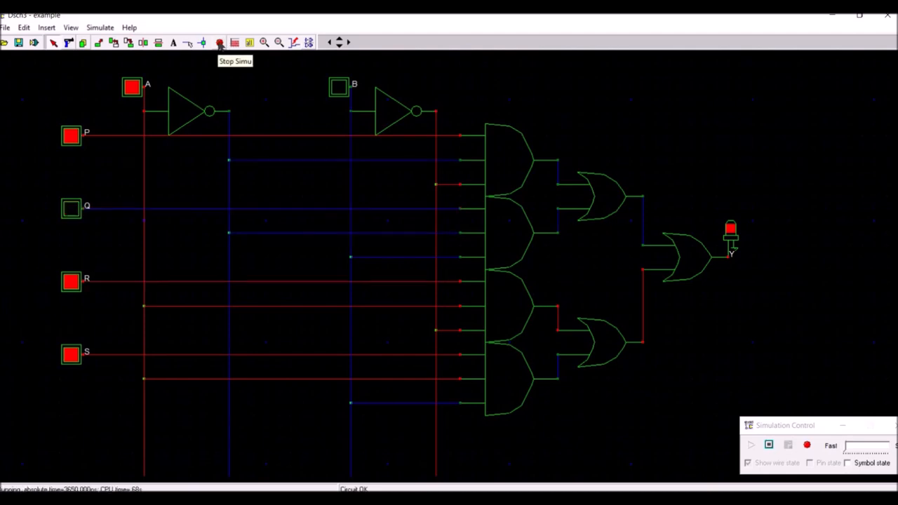
Step: Restart the simulation and switch on select input B and data inputs P, Q, R and S, leaving A off
{"action": "left_click", "coordinate": [220, 43]}
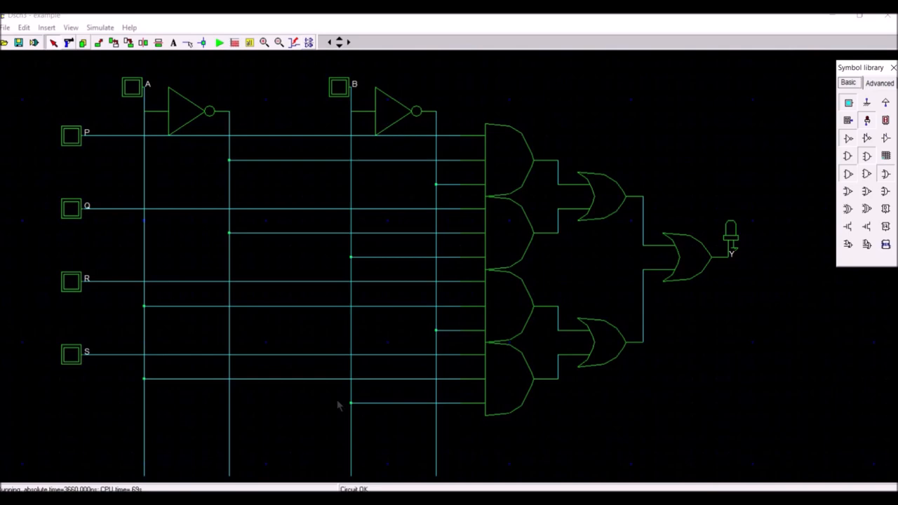
{"action": "left_click", "coordinate": [218, 43]}
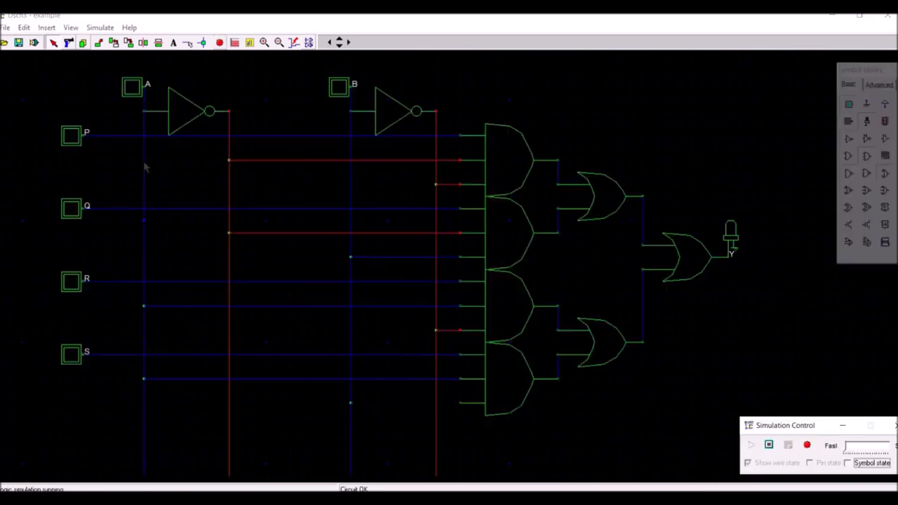
{"action": "left_click", "coordinate": [132, 89]}
{"action": "left_click", "coordinate": [132, 90]}
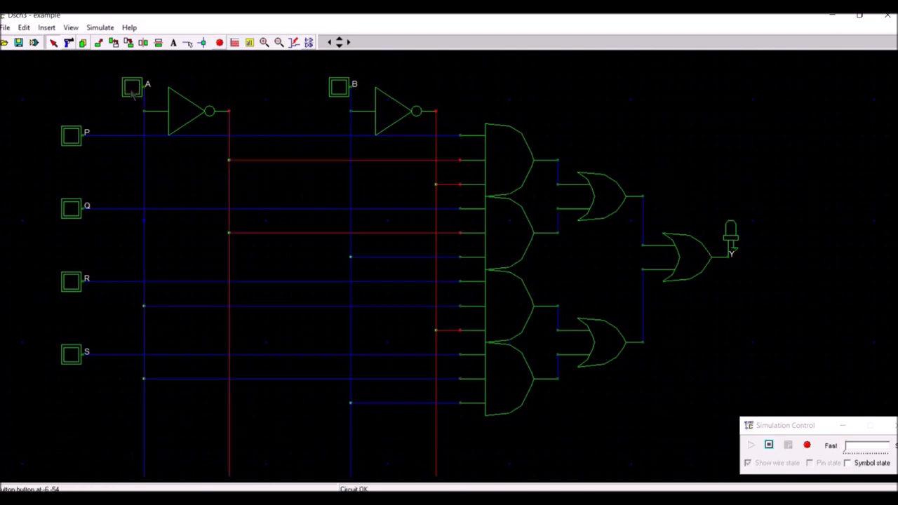
{"action": "left_click", "coordinate": [338, 89]}
{"action": "left_click", "coordinate": [73, 138]}
{"action": "left_click", "coordinate": [73, 210]}
{"action": "left_click", "coordinate": [72, 282]}
{"action": "left_click", "coordinate": [72, 354]}
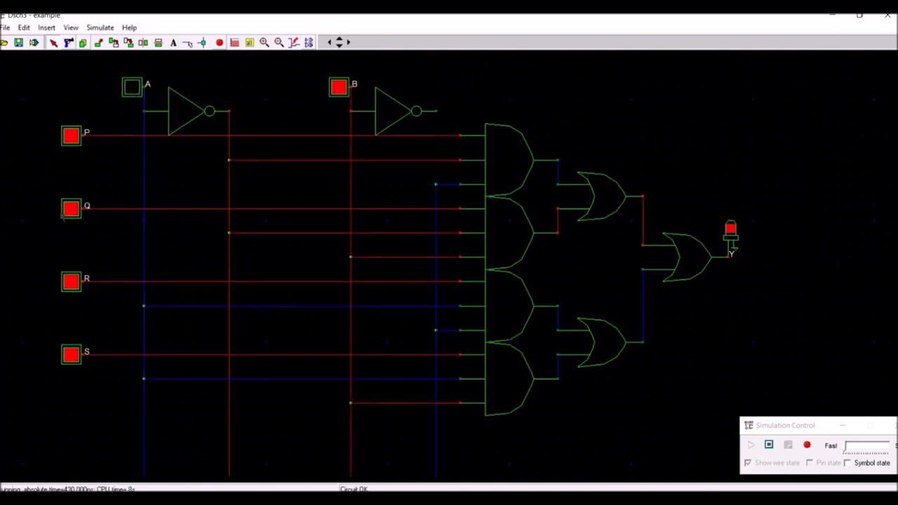
Step: Toggle Q repeatedly with A off and B on to check its effect on output Y
{"action": "left_click", "coordinate": [69, 209]}
{"action": "left_click", "coordinate": [69, 209]}
{"action": "left_click", "coordinate": [69, 209]}
{"action": "left_click", "coordinate": [69, 209]}
{"action": "left_click", "coordinate": [69, 210]}
{"action": "left_click", "coordinate": [69, 209]}
{"action": "left_click", "coordinate": [69, 209]}
{"action": "left_click", "coordinate": [69, 209]}
{"action": "left_click", "coordinate": [69, 209]}
{"action": "left_click", "coordinate": [68, 210]}
{"action": "left_click", "coordinate": [68, 209]}
{"action": "left_click", "coordinate": [68, 209]}
{"action": "left_click", "coordinate": [69, 209]}
{"action": "left_click", "coordinate": [69, 209]}
{"action": "left_click", "coordinate": [68, 209]}
{"action": "left_click", "coordinate": [69, 209]}
{"action": "left_click", "coordinate": [69, 209]}
{"action": "left_click", "coordinate": [69, 209]}
{"action": "left_click", "coordinate": [69, 209]}
{"action": "left_click", "coordinate": [69, 209]}
{"action": "left_click", "coordinate": [69, 209]}
{"action": "left_click", "coordinate": [68, 209]}
{"action": "left_click", "coordinate": [69, 209]}
{"action": "left_click", "coordinate": [69, 209]}
Step: Toggle R with A off and B on, leaving R off
{"action": "left_click", "coordinate": [73, 285]}
{"action": "left_click", "coordinate": [73, 284]}
{"action": "left_click", "coordinate": [73, 285]}
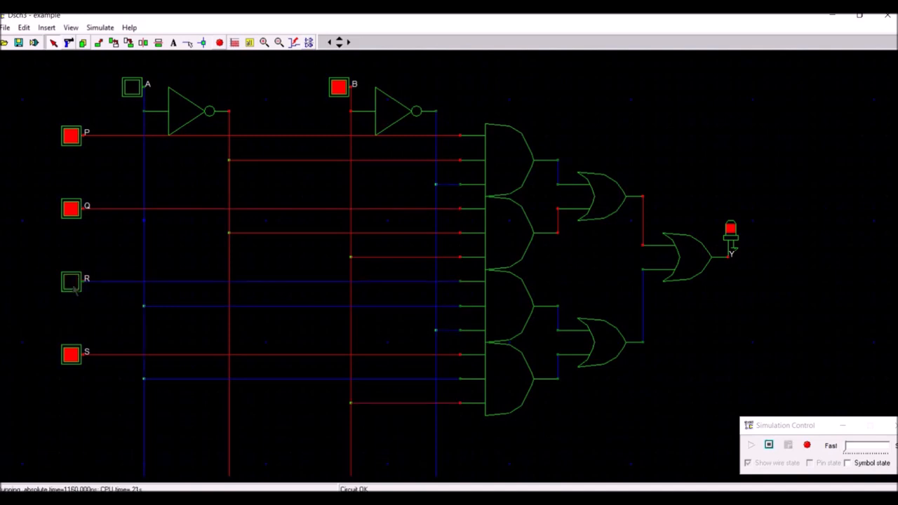
Step: Switch off data inputs Q, P and S, and set the select inputs to A on and B off
{"action": "left_click", "coordinate": [72, 211]}
{"action": "left_click", "coordinate": [72, 138]}
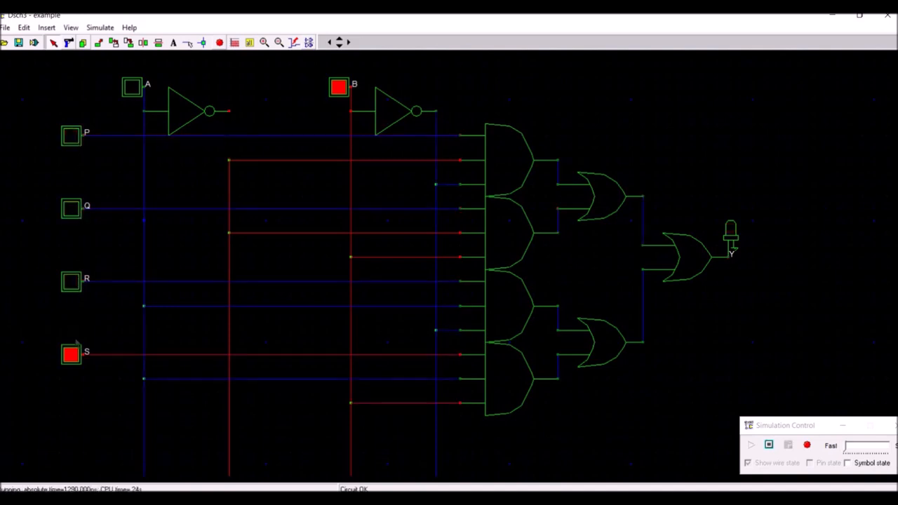
{"action": "left_click", "coordinate": [73, 356]}
{"action": "left_click", "coordinate": [132, 89]}
{"action": "left_click", "coordinate": [341, 88]}
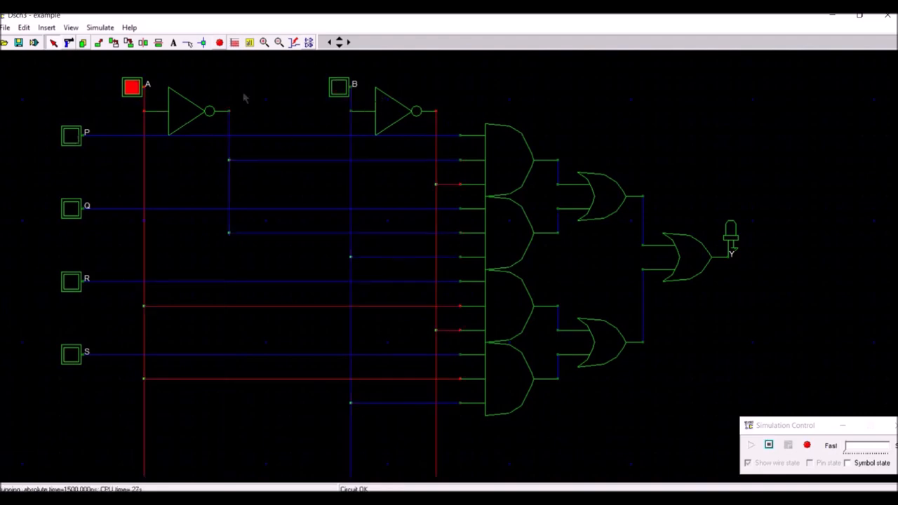
Step: Toggle R repeatedly with A on, B off and the other data inputs off to check output Y
{"action": "left_click", "coordinate": [70, 282]}
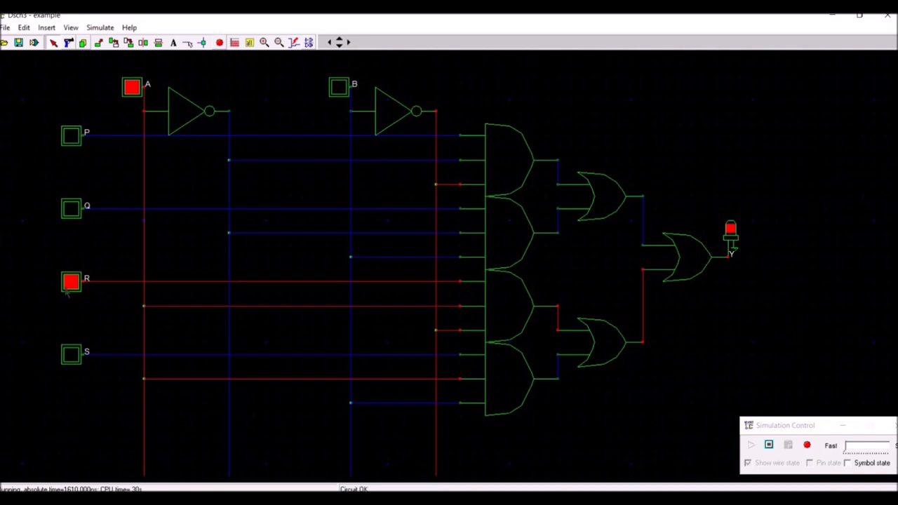
{"action": "left_click", "coordinate": [67, 290]}
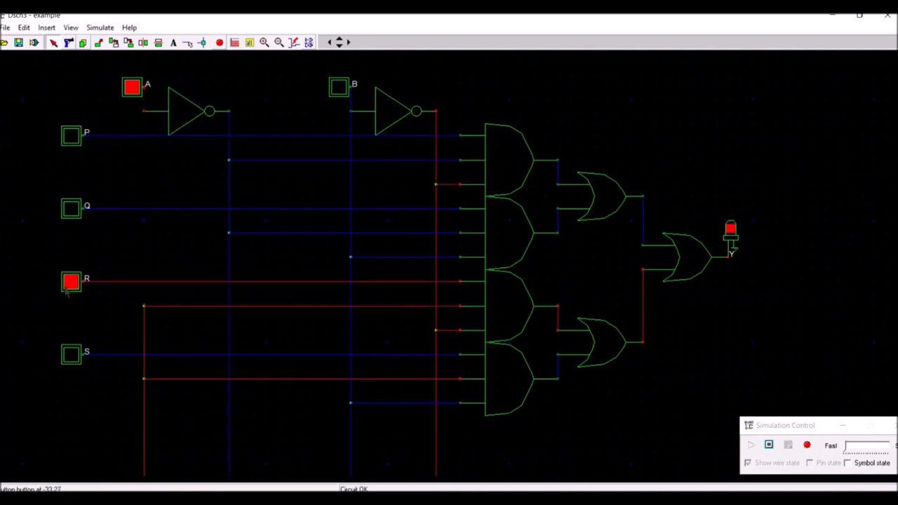
{"action": "left_click", "coordinate": [67, 293]}
{"action": "left_click", "coordinate": [67, 293]}
{"action": "double_click", "coordinate": [67, 293]}
{"action": "left_click", "coordinate": [67, 293]}
{"action": "double_click", "coordinate": [68, 293]}
Step: Switch on P, Q and S, and toggle R repeatedly with A on and B off to check output Y
{"action": "left_click", "coordinate": [70, 140]}
{"action": "left_click", "coordinate": [71, 214]}
{"action": "left_click", "coordinate": [71, 355]}
{"action": "left_click", "coordinate": [73, 282]}
{"action": "left_click", "coordinate": [73, 282]}
{"action": "double_click", "coordinate": [73, 282]}
{"action": "left_click", "coordinate": [74, 282]}
{"action": "left_click", "coordinate": [74, 282]}
{"action": "left_click", "coordinate": [73, 282]}
{"action": "left_click", "coordinate": [74, 282]}
Step: Switch on select input B and toggle S repeatedly with A also on to check output Y
{"action": "left_click", "coordinate": [340, 89]}
{"action": "double_click", "coordinate": [74, 354]}
{"action": "left_click", "coordinate": [73, 354]}
{"action": "double_click", "coordinate": [73, 354]}
{"action": "left_click", "coordinate": [74, 354]}
{"action": "double_click", "coordinate": [74, 355]}
{"action": "double_click", "coordinate": [73, 354]}
{"action": "left_click", "coordinate": [73, 354]}
{"action": "double_click", "coordinate": [73, 354]}
{"action": "double_click", "coordinate": [73, 354]}
{"action": "left_click", "coordinate": [74, 356]}
{"action": "double_click", "coordinate": [74, 356]}
{"action": "double_click", "coordinate": [73, 355]}
{"action": "double_click", "coordinate": [73, 356]}
{"action": "left_click", "coordinate": [74, 356]}
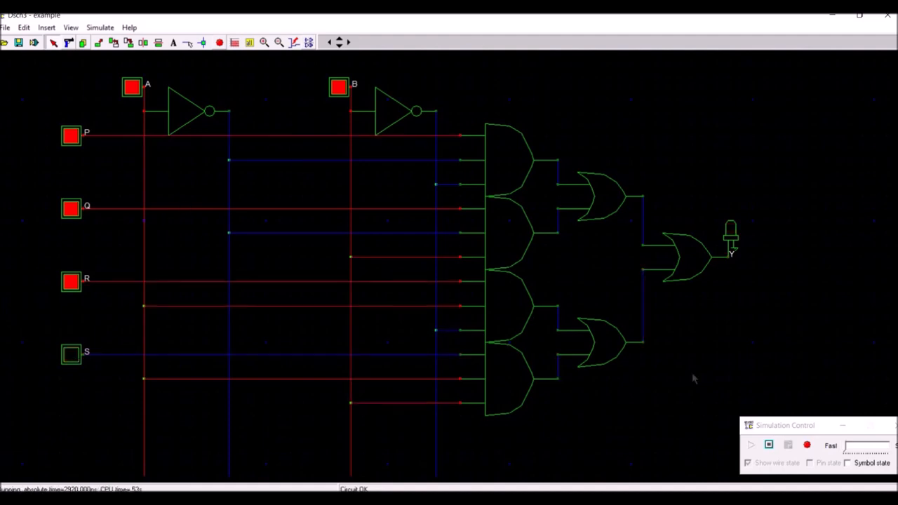